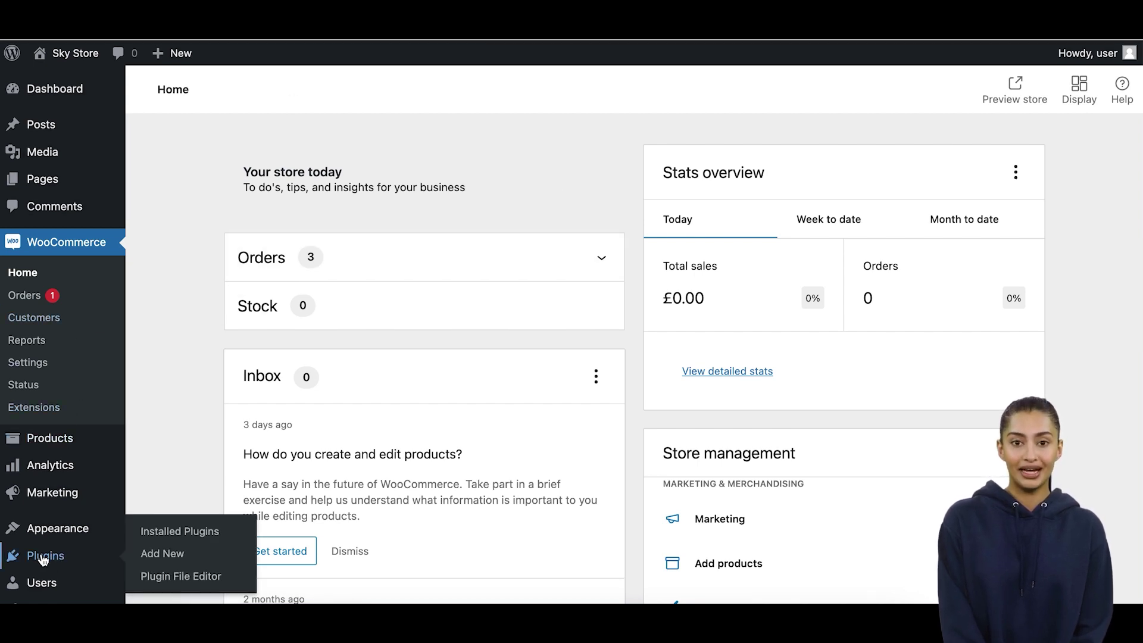
# - Find the Customer Reviews for WooCommerce plugin by searching 'cusrev', then install and activate it
pyautogui.click(169, 554)
pyautogui.write('cusrev')
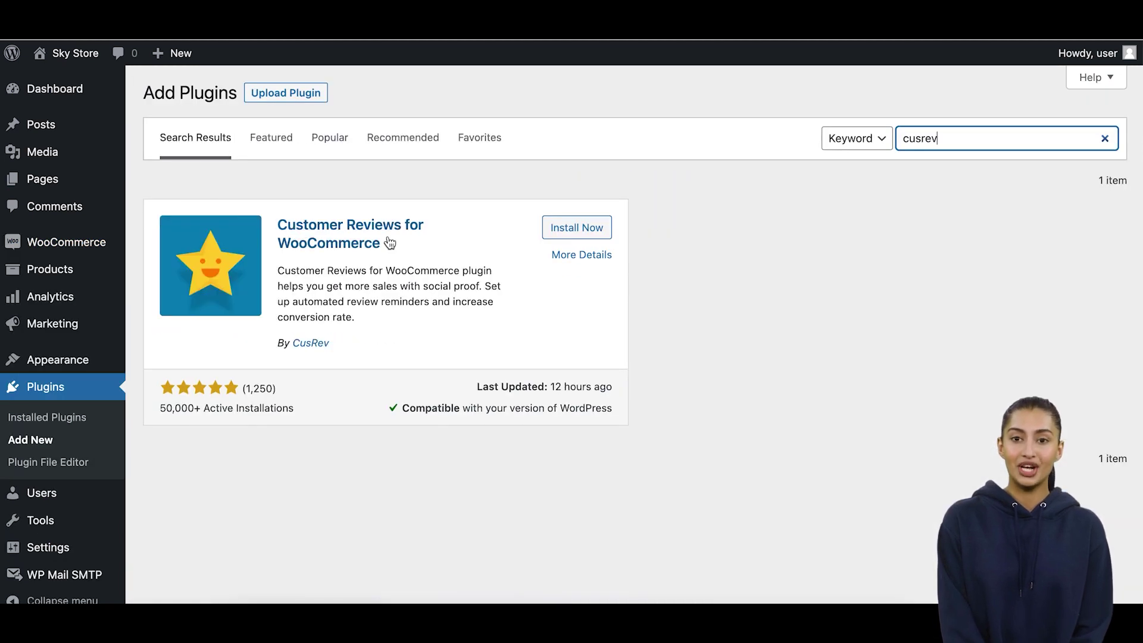
pyautogui.click(332, 234)
pyautogui.click(830, 575)
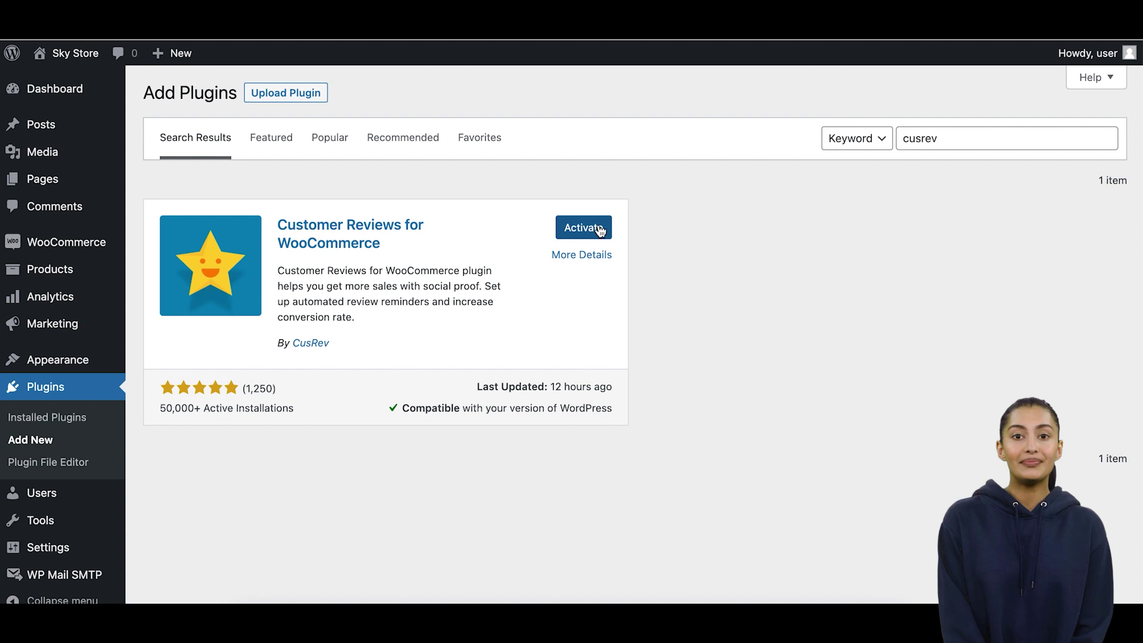
pyautogui.click(588, 235)
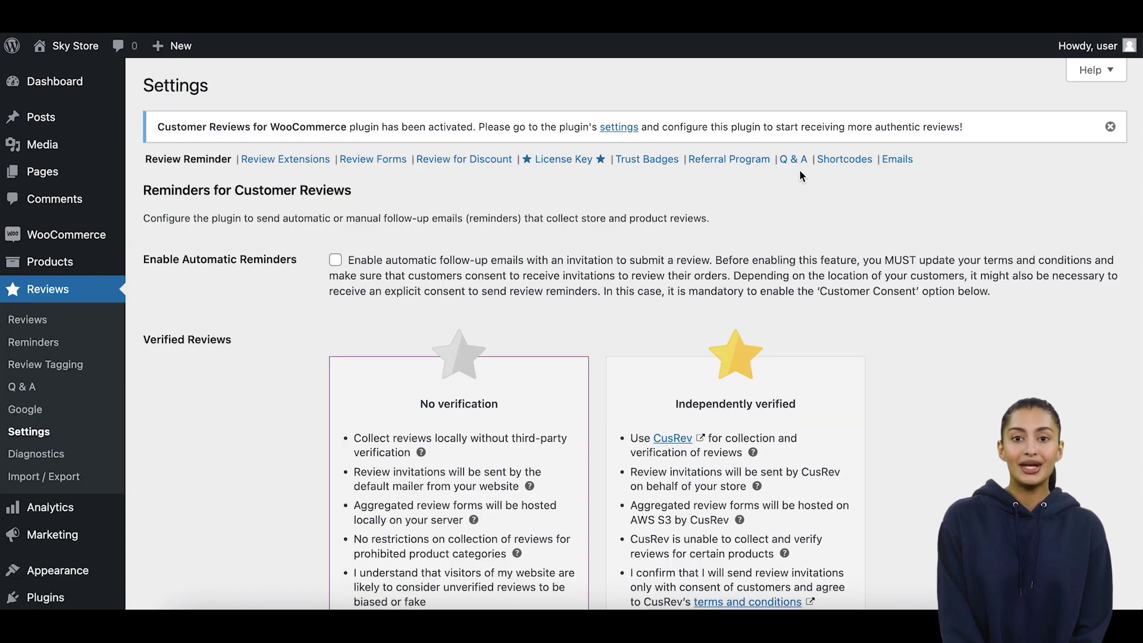
# - Open the plugin's Shortcodes settings and scroll through the shortcode and block options
pyautogui.click(843, 159)
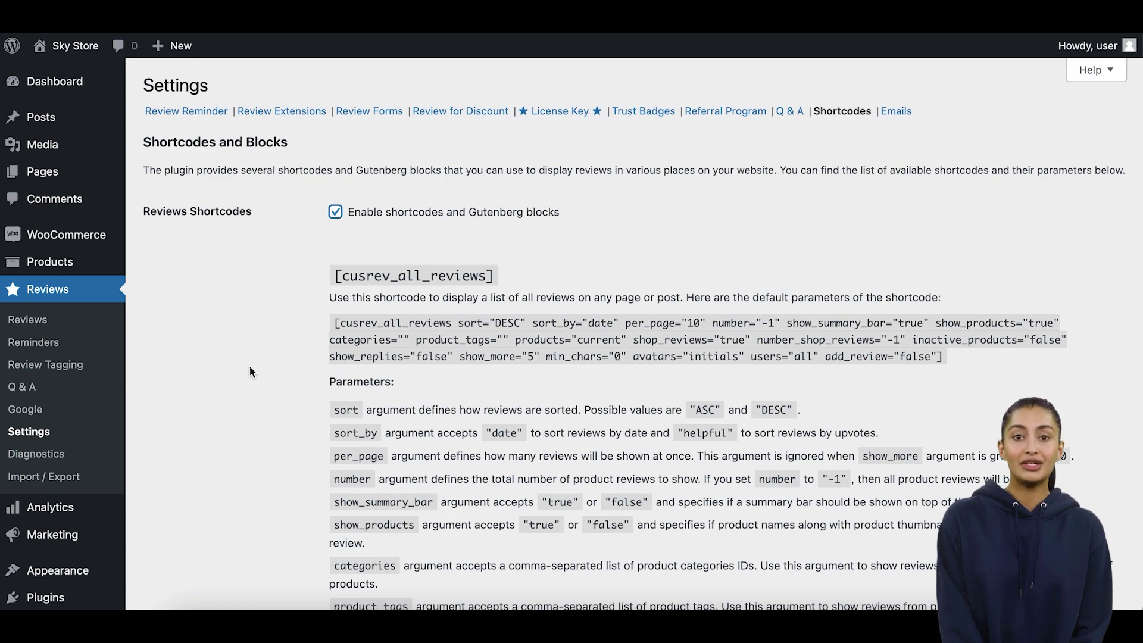
pyautogui.scroll(-10, 249, 366)
pyautogui.scroll(-10, 249, 366)
pyautogui.scroll(-10, 250, 366)
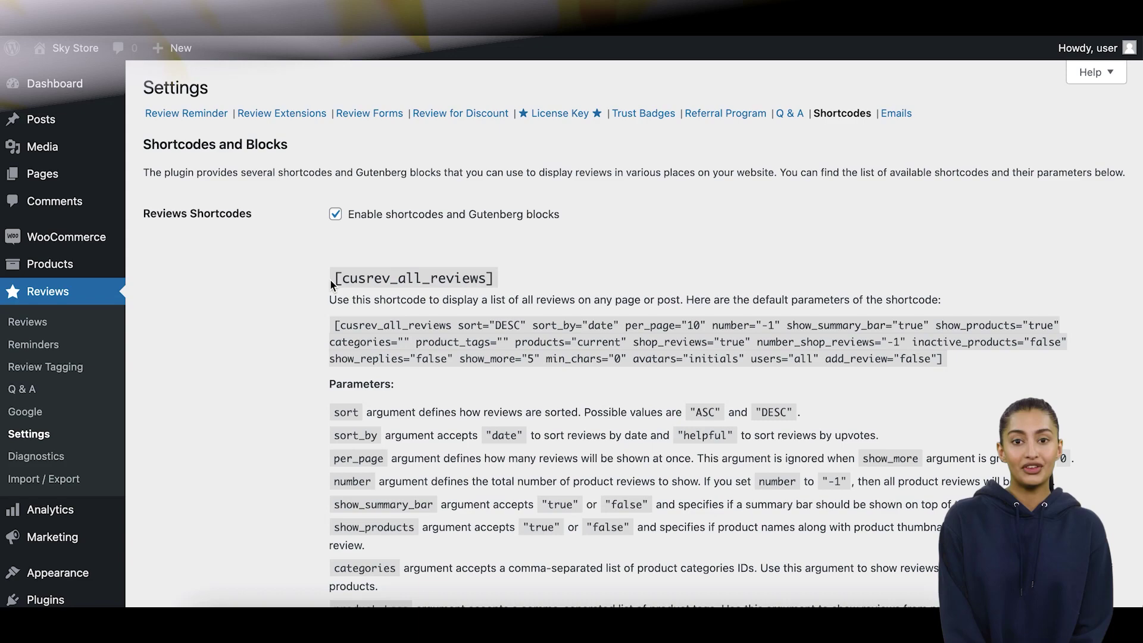
pyautogui.click(344, 277)
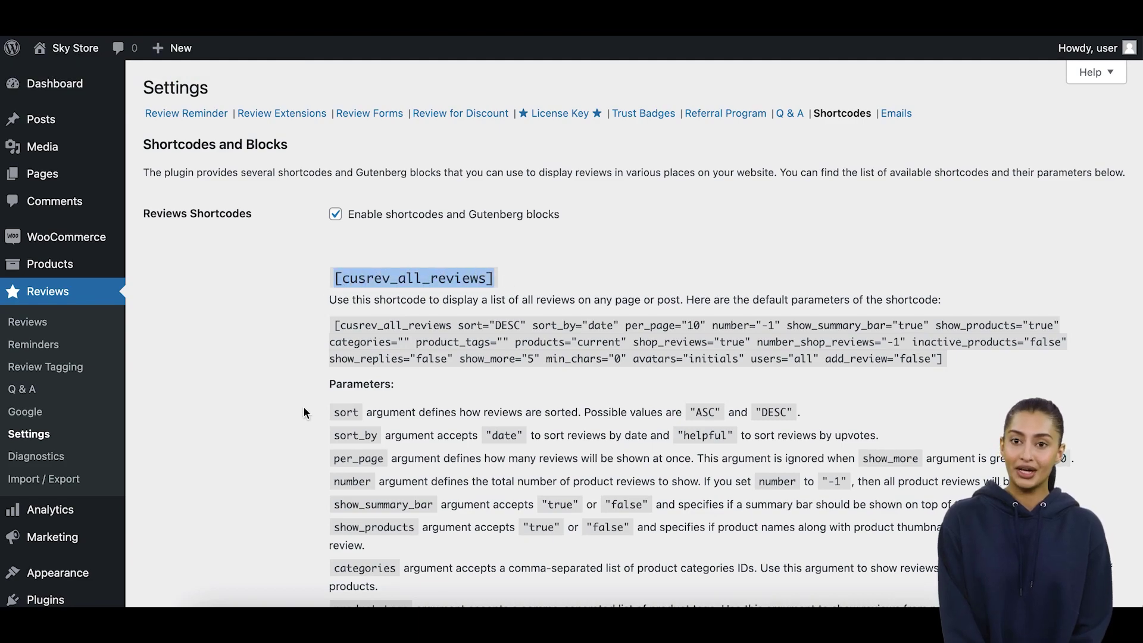
pyautogui.scroll(-2, 291, 423)
pyautogui.scroll(-4, 292, 423)
pyautogui.scroll(-5, 292, 424)
pyautogui.scroll(-1, 292, 424)
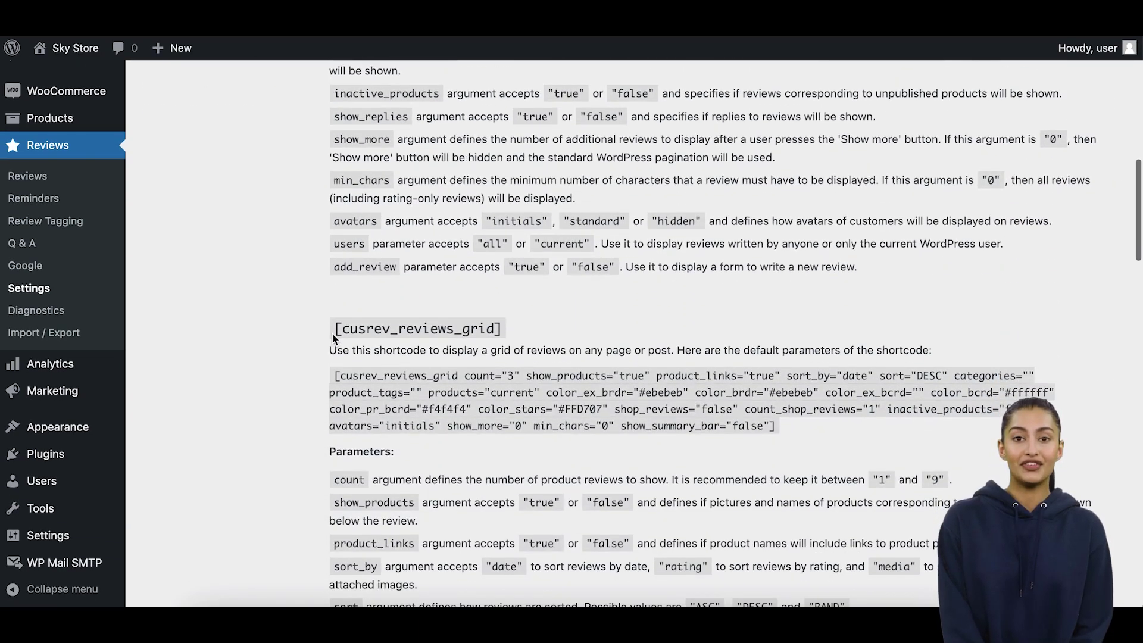
pyautogui.moveTo(335, 329); pyautogui.dragTo(351, 327)
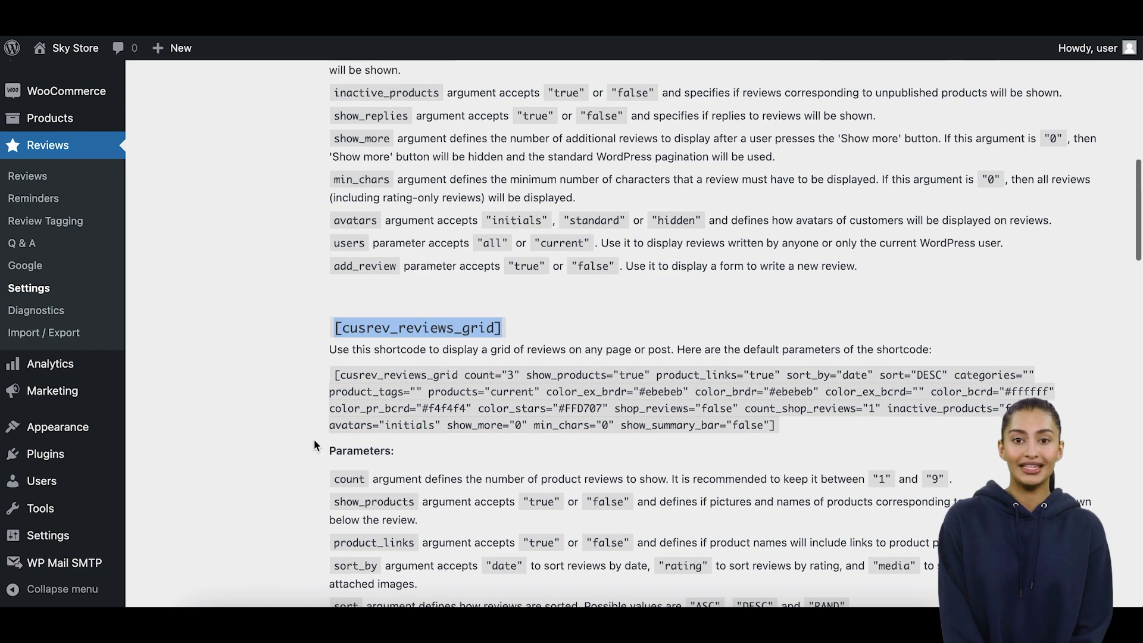
pyautogui.scroll(-4, 316, 446)
pyautogui.scroll(-2, 316, 447)
pyautogui.scroll(-4, 316, 446)
pyautogui.scroll(-3, 316, 447)
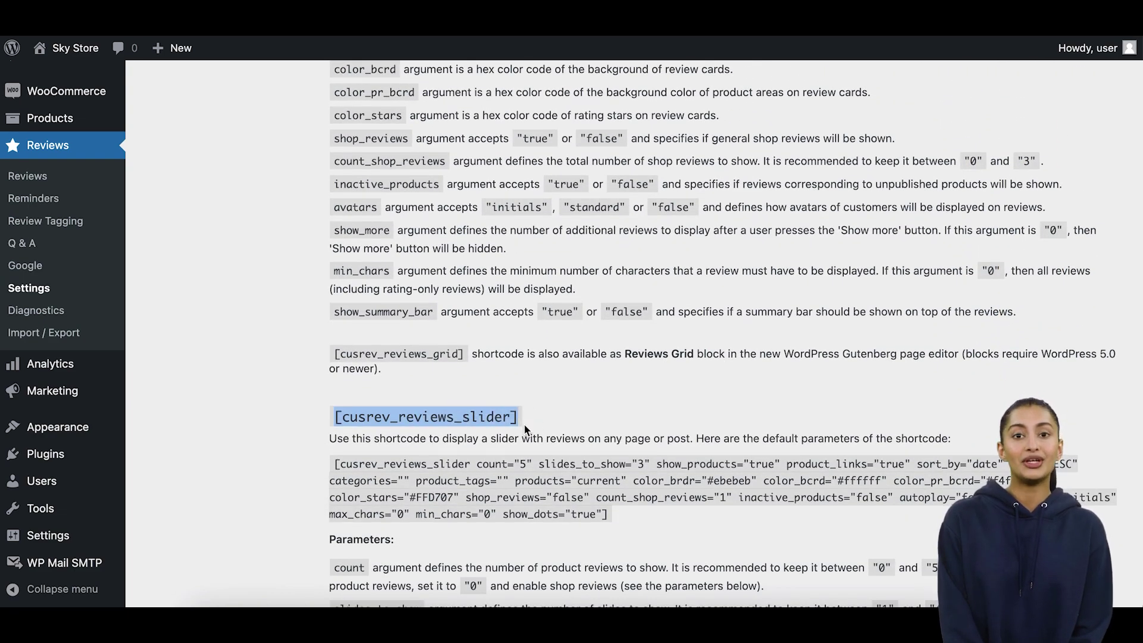
pyautogui.scroll(-3, 331, 459)
pyautogui.scroll(-3, 331, 458)
pyautogui.scroll(-2, 331, 458)
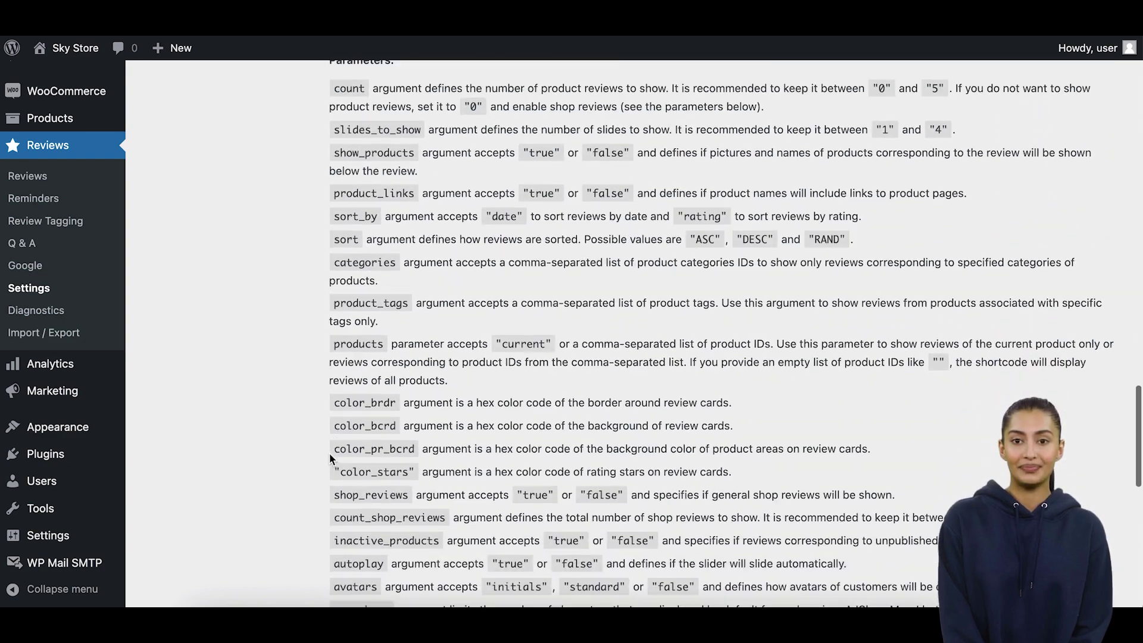
pyautogui.scroll(-4, 330, 458)
pyautogui.scroll(-3, 330, 457)
pyautogui.scroll(-1, 336, 386)
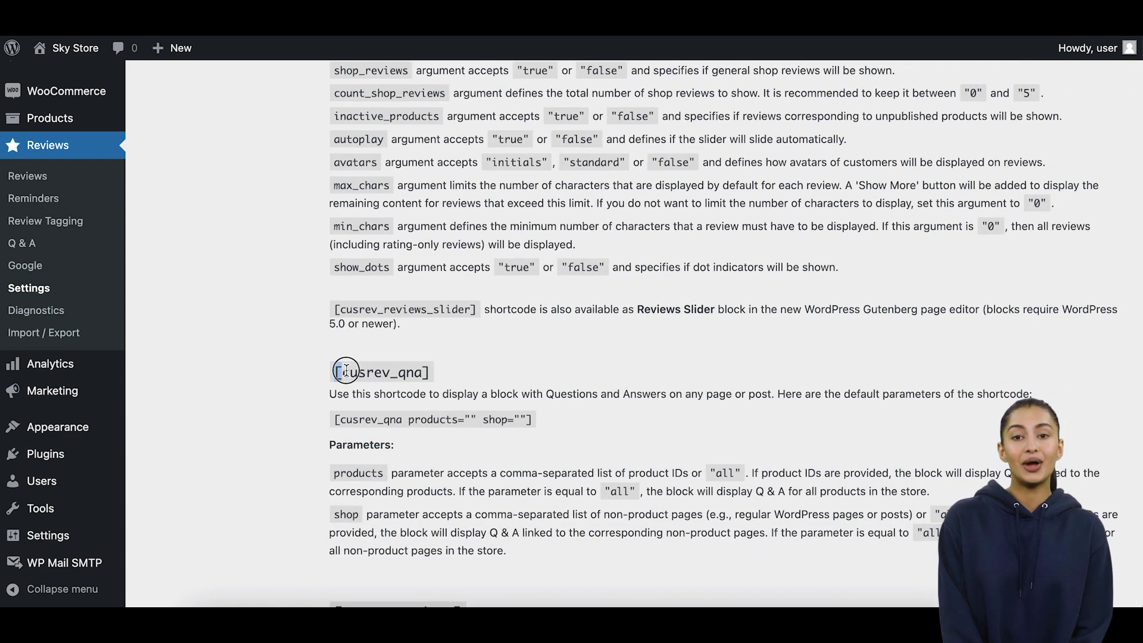
pyautogui.scroll(-1, 286, 455)
pyautogui.scroll(-3, 286, 455)
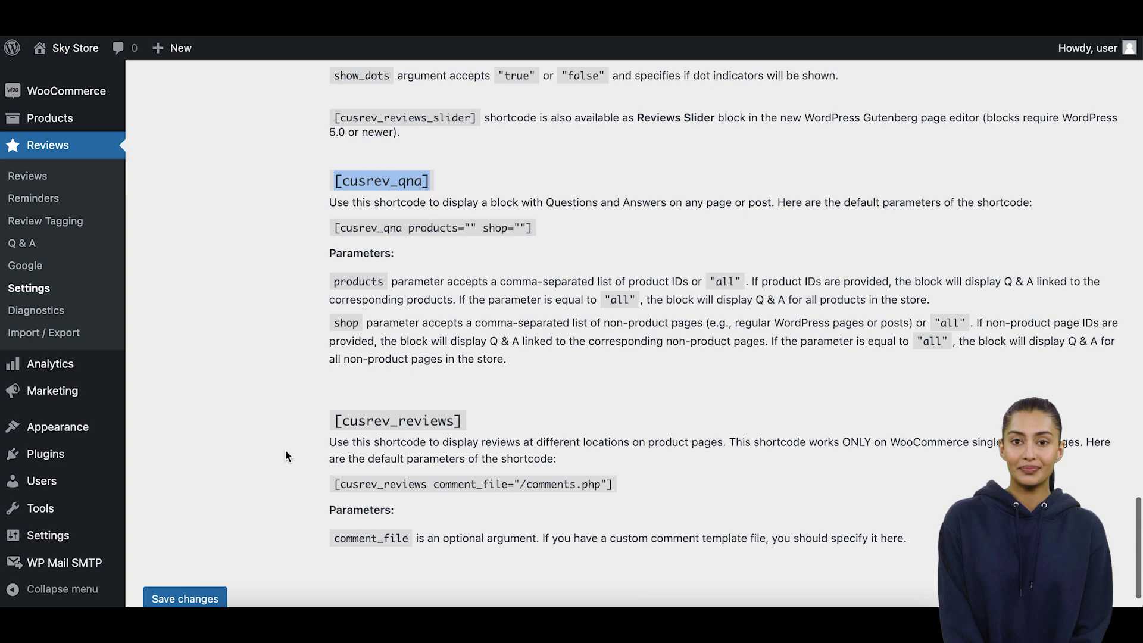
pyautogui.scroll(-2, 286, 455)
pyautogui.moveTo(332, 351); pyautogui.dragTo(360, 350)
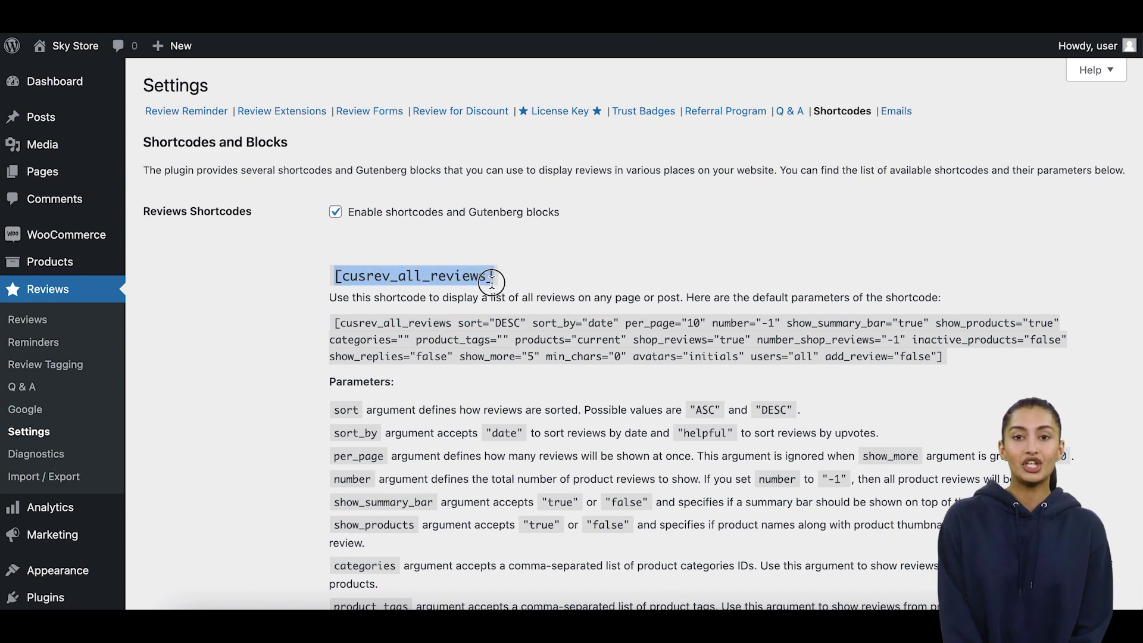
# - Copy the [cusrev_all_reviews] shortcode and add a Shortcode block to a new page
pyautogui.rightClick(439, 276)
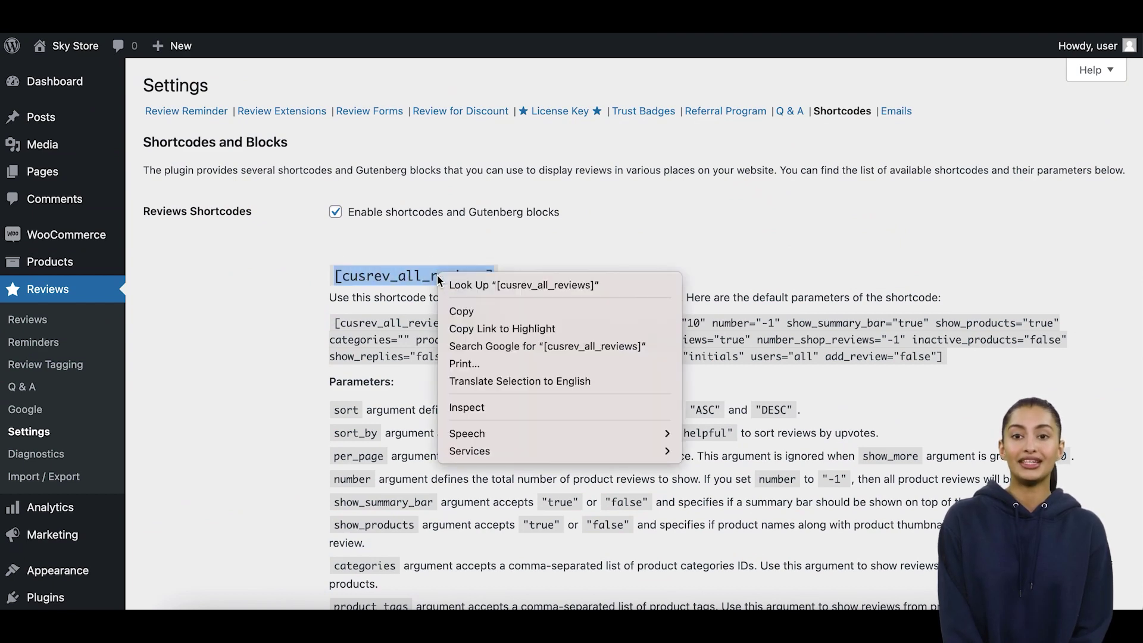
pyautogui.click(478, 315)
pyautogui.moveTo(42, 171)
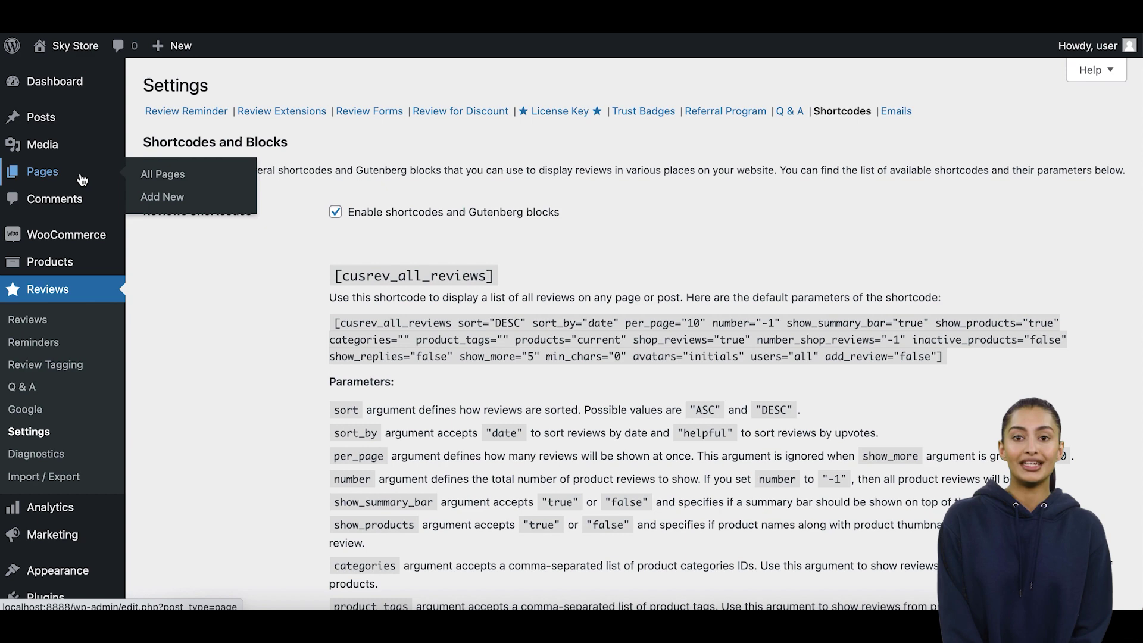
pyautogui.click(176, 203)
pyautogui.click(760, 207)
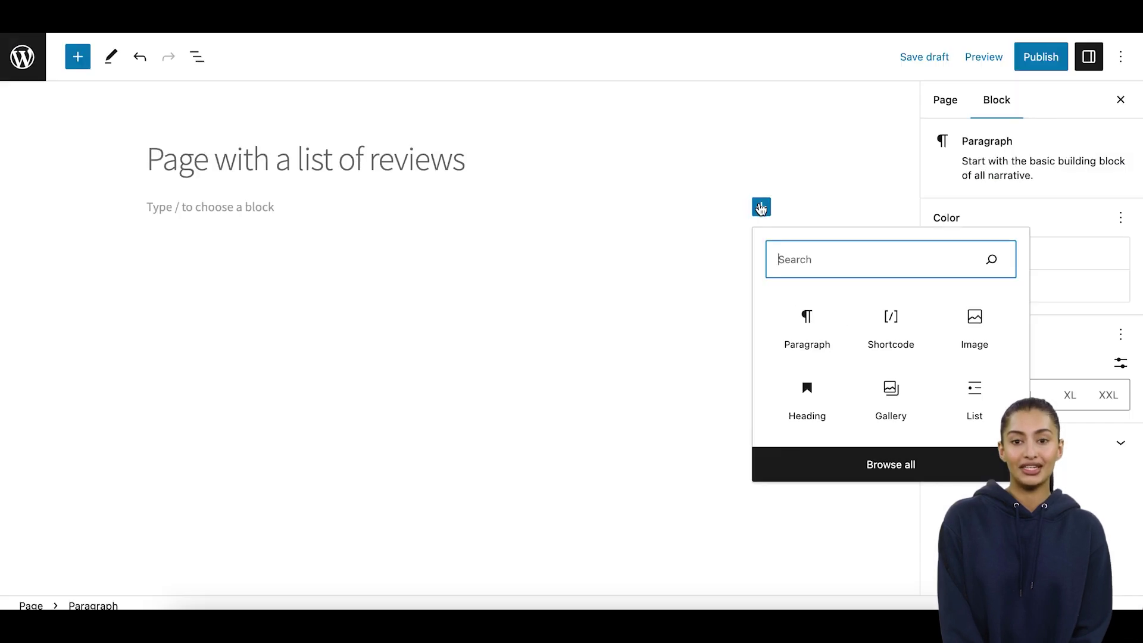
pyautogui.write('shor')
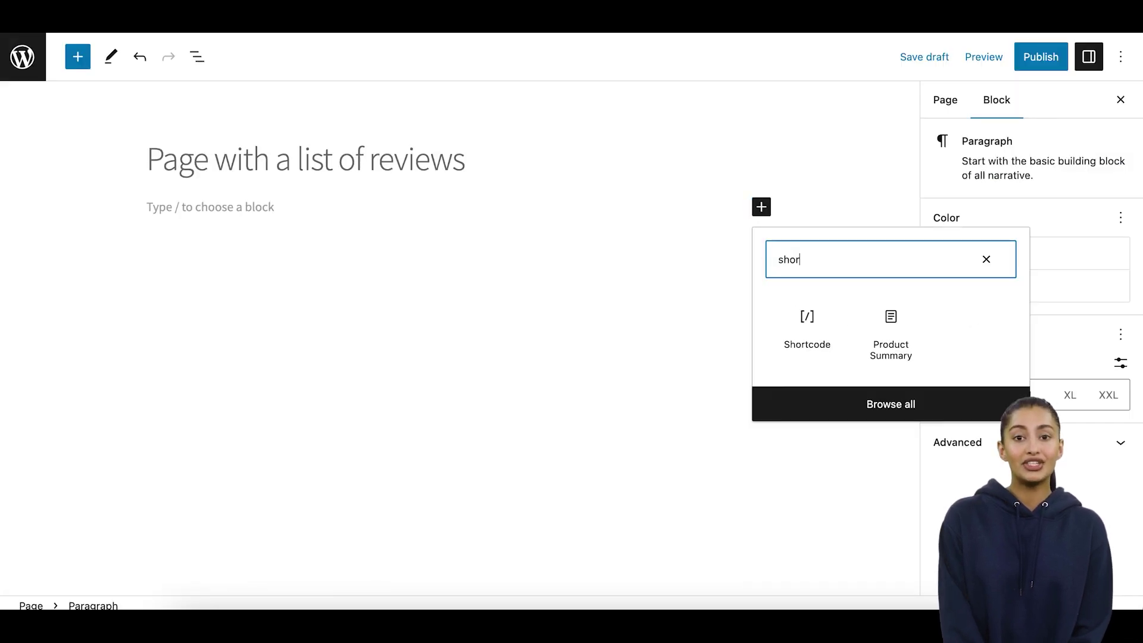
pyautogui.click(807, 326)
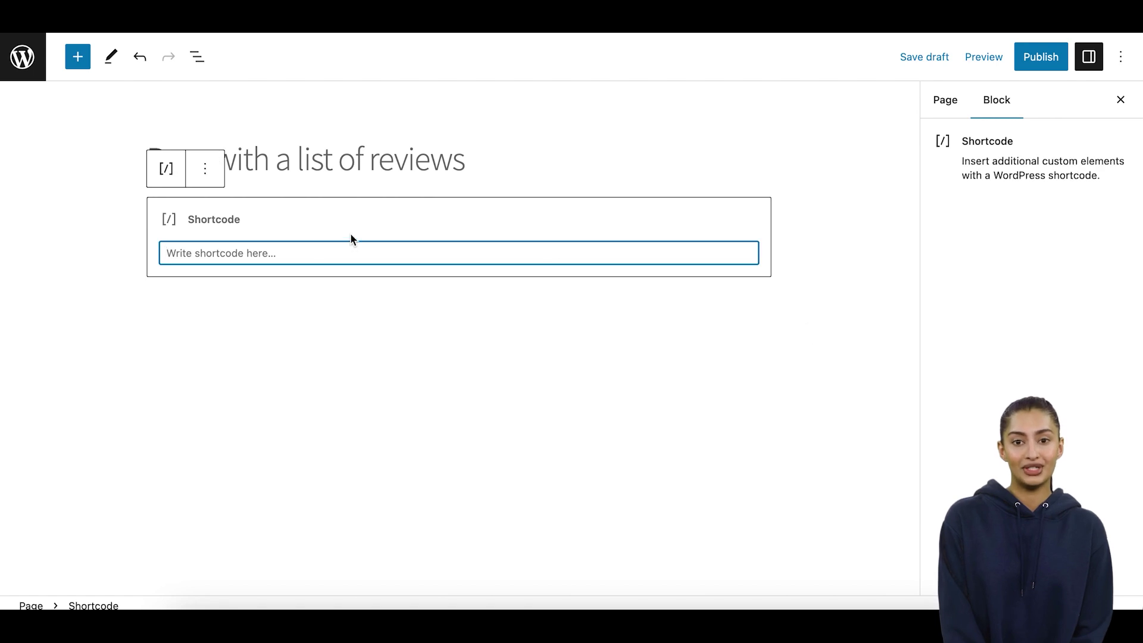
# - Paste [cusrev_all_reviews] into the block, publish the page, and view it live
pyautogui.rightClick(276, 249)
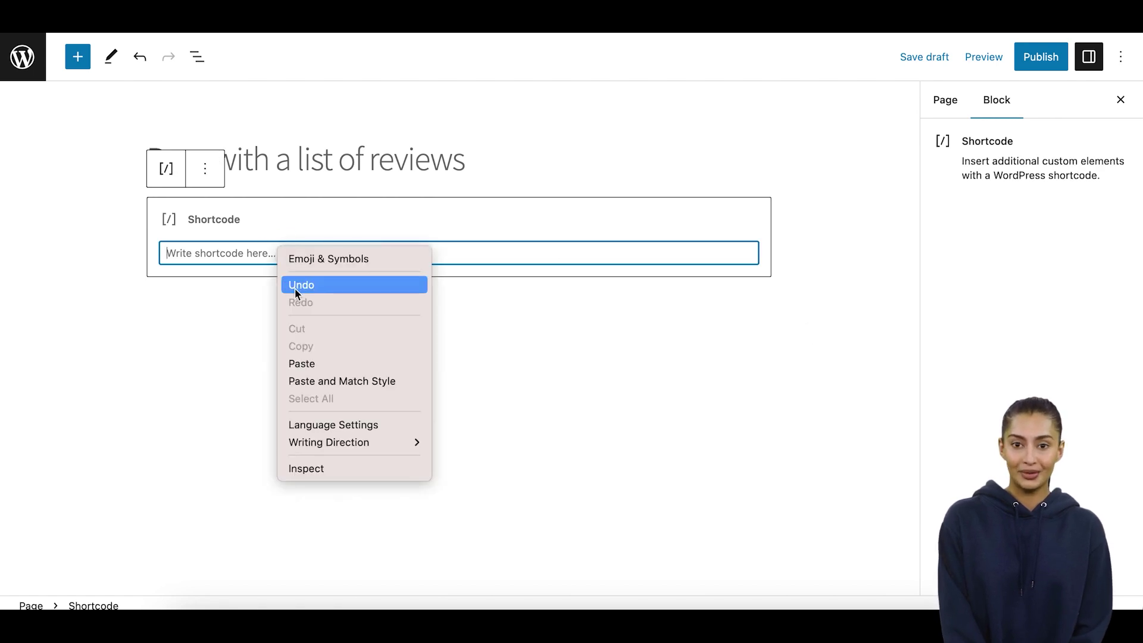
pyautogui.click(316, 363)
pyautogui.click(623, 289)
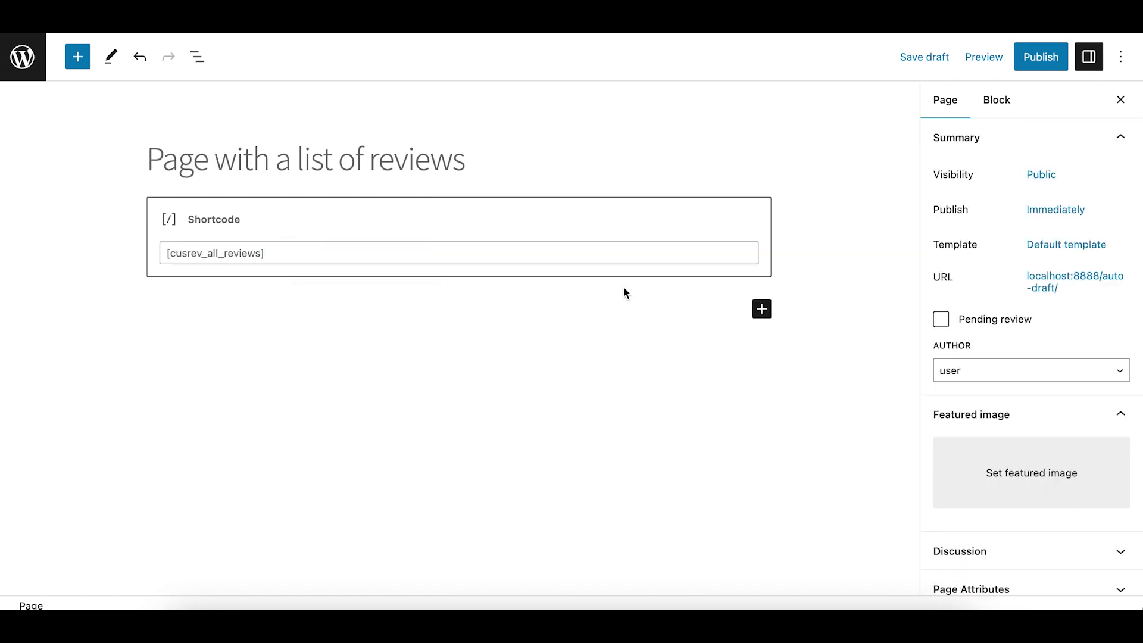
pyautogui.click(1043, 59)
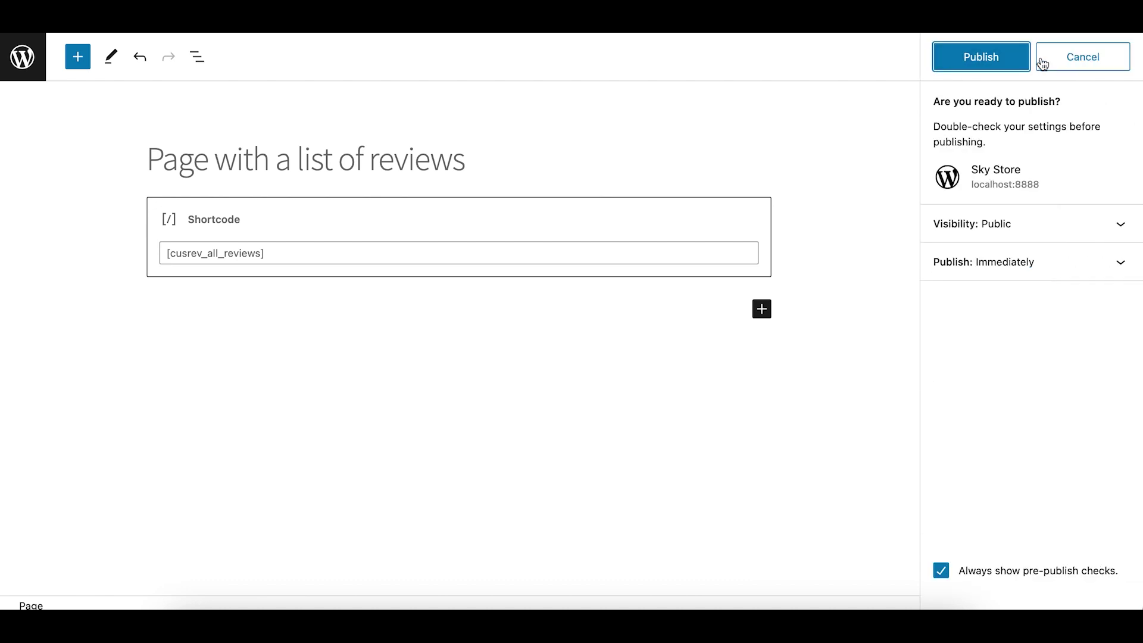
pyautogui.click(980, 60)
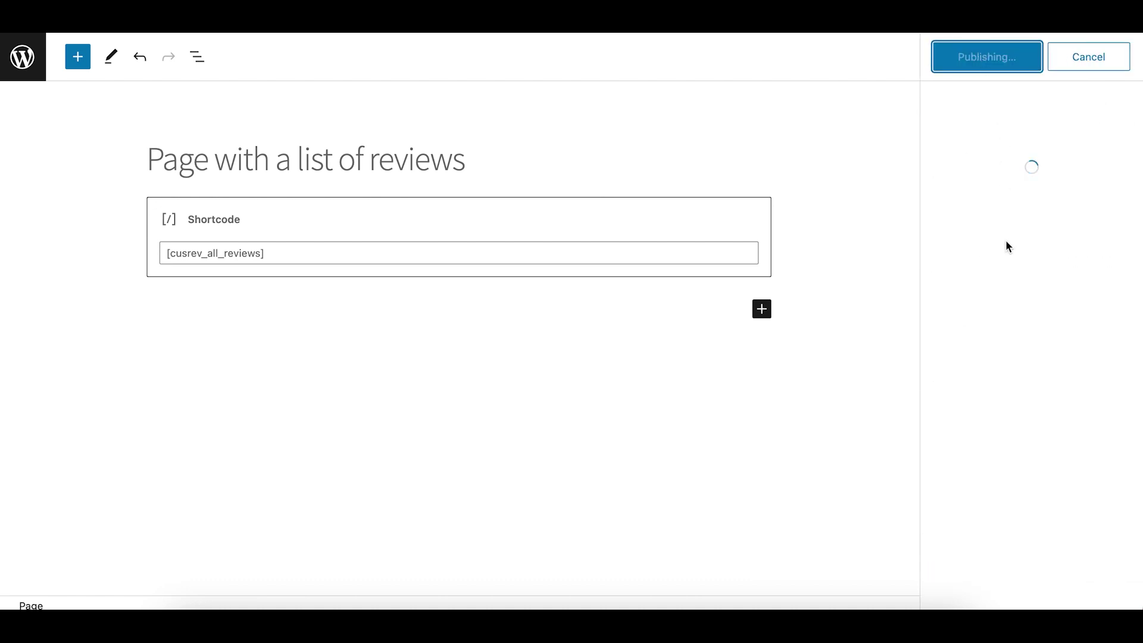
pyautogui.click(986, 232)
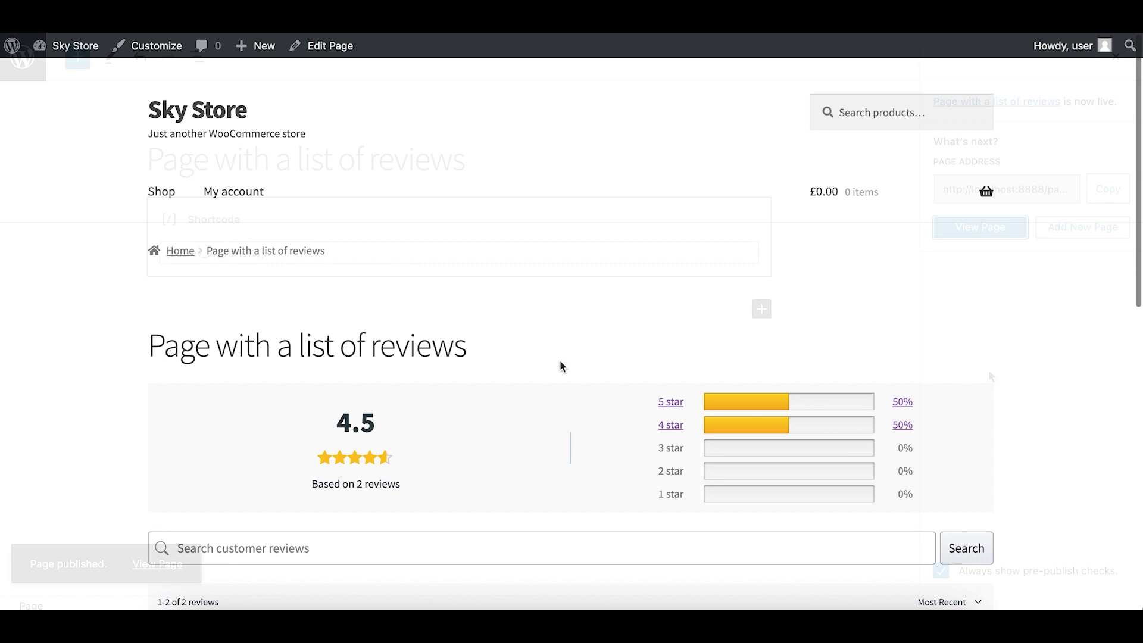
# - Scroll the live reviews page to check both T-Shirt with Logo reviews
pyautogui.scroll(-1, 559, 365)
pyautogui.scroll(-1, 559, 365)
pyautogui.scroll(-3, 559, 366)
pyautogui.scroll(-2, 559, 365)
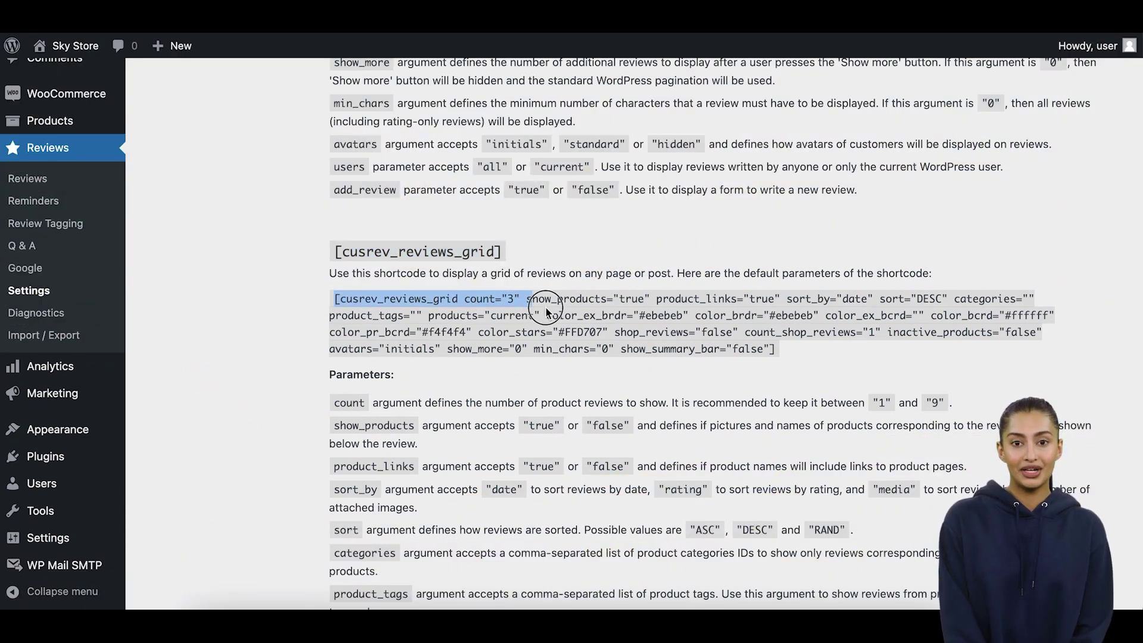
# - Select and copy the [cusrev_reviews_grid] shortcode from the documentation
pyautogui.moveTo(546, 311); pyautogui.dragTo(682, 356)
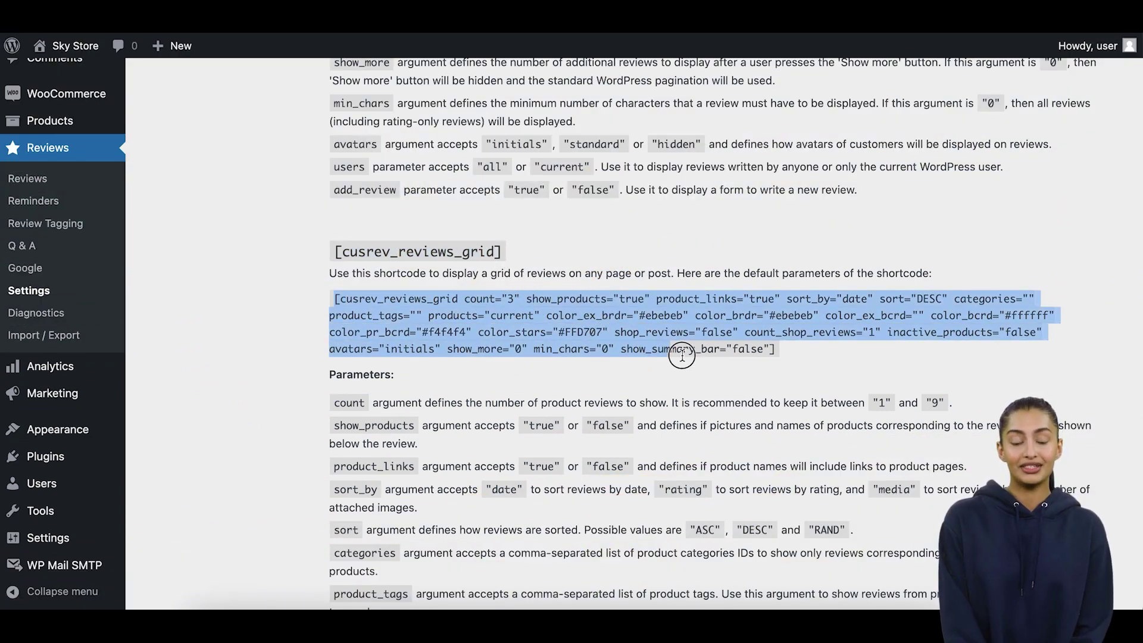
pyautogui.rightClick(629, 322)
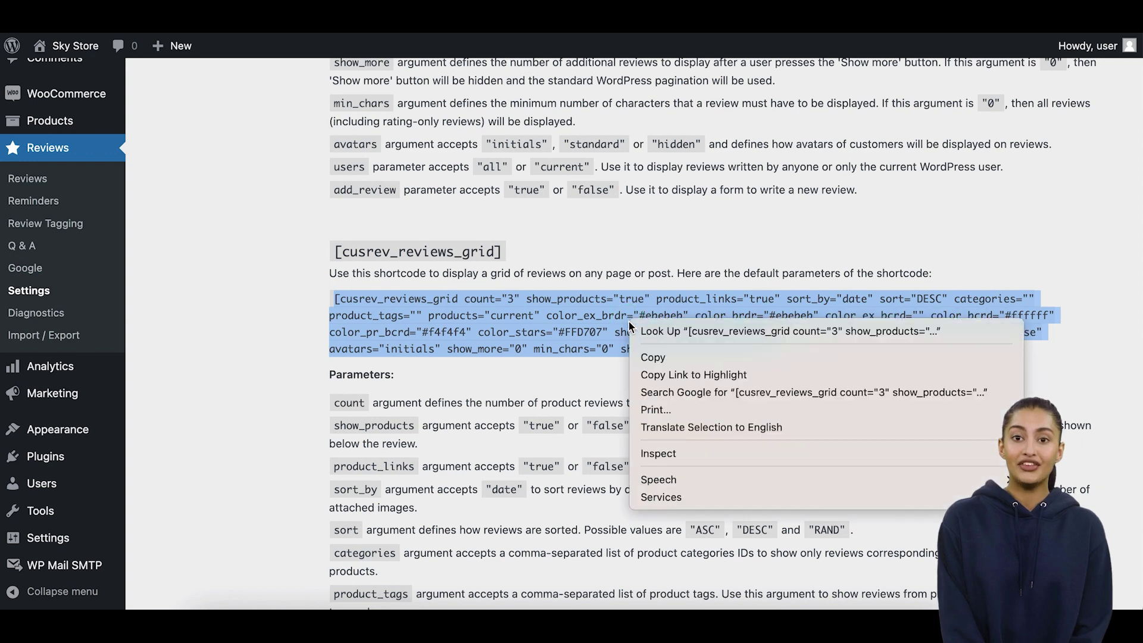
pyautogui.click(666, 355)
pyautogui.scroll(4, 70, 164)
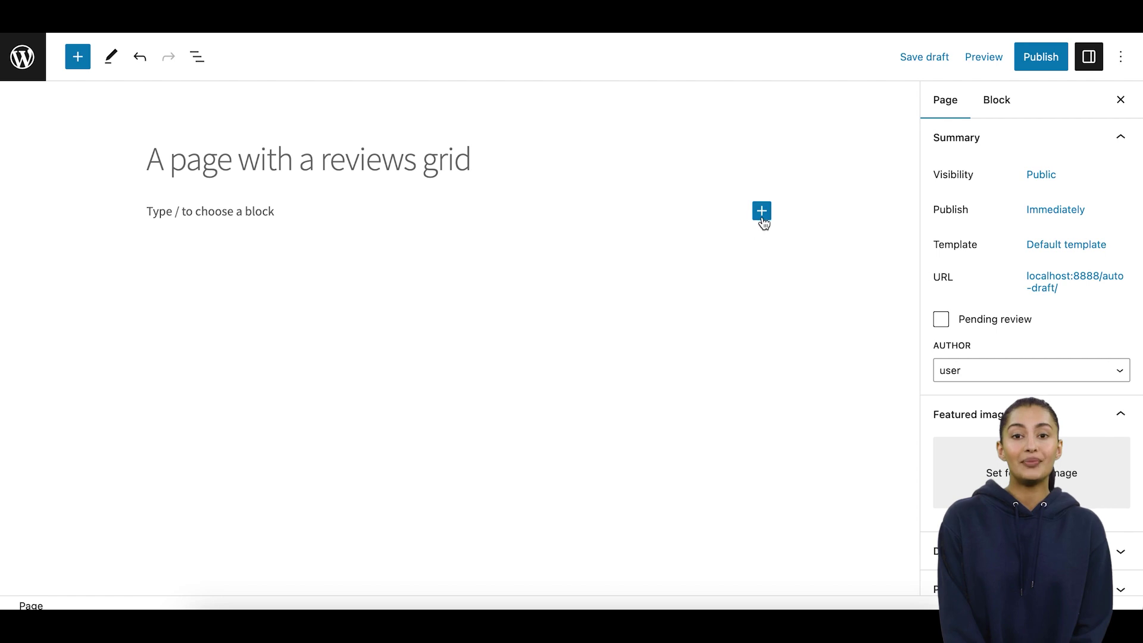
# - Paste [cusrev_reviews_grid] into a Shortcode block on the new page and publish it
pyautogui.click(762, 212)
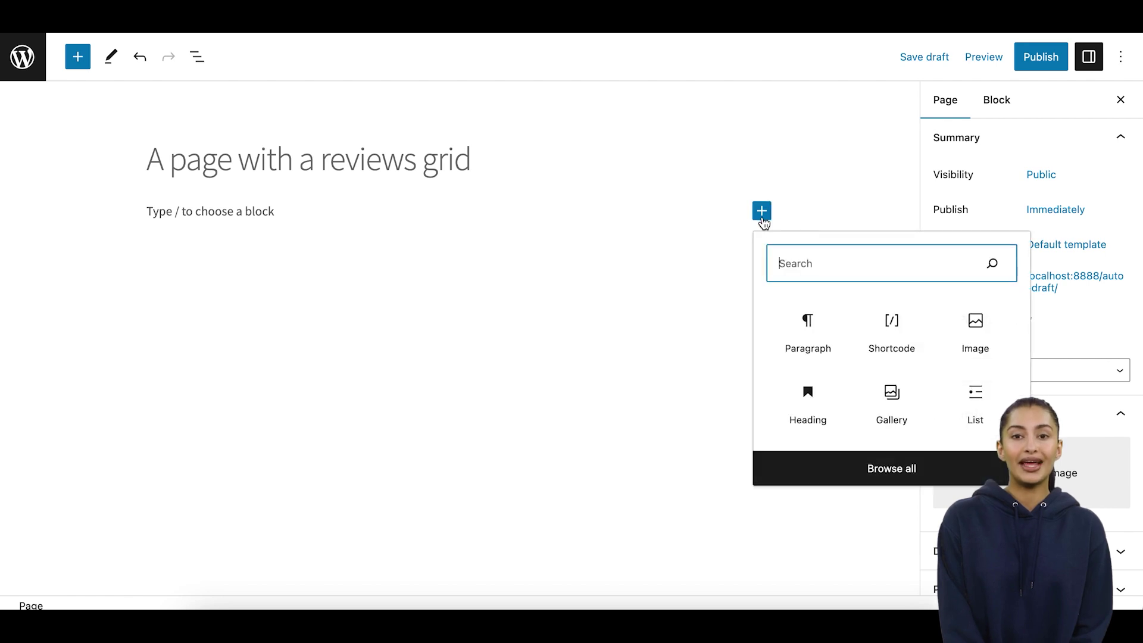
pyautogui.click(889, 332)
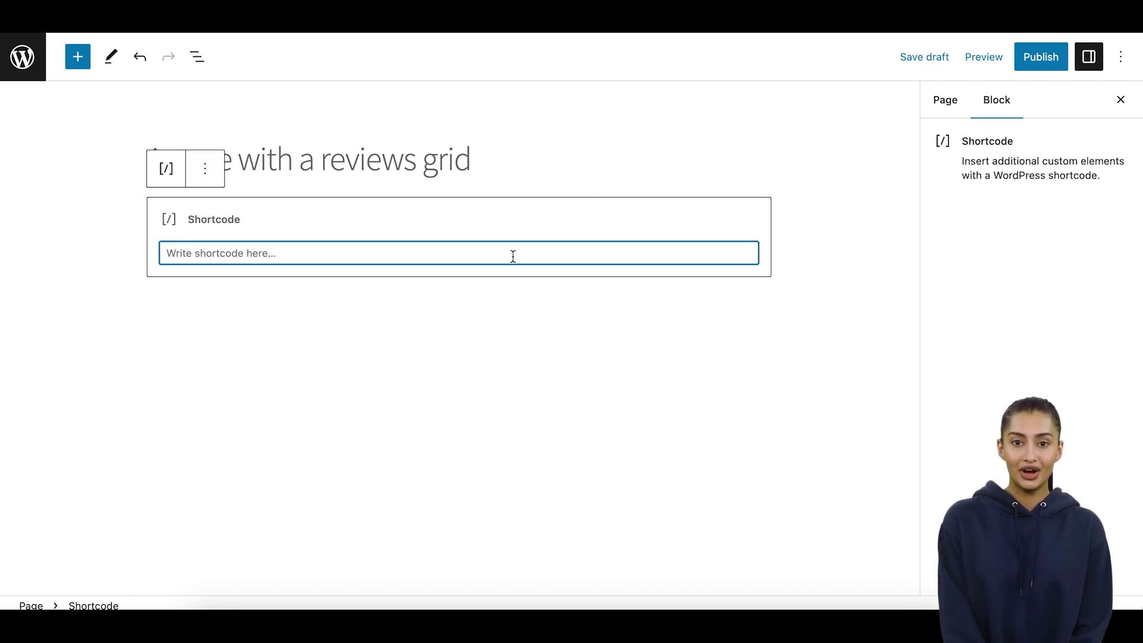
pyautogui.hotkey('ctrl', 'v')
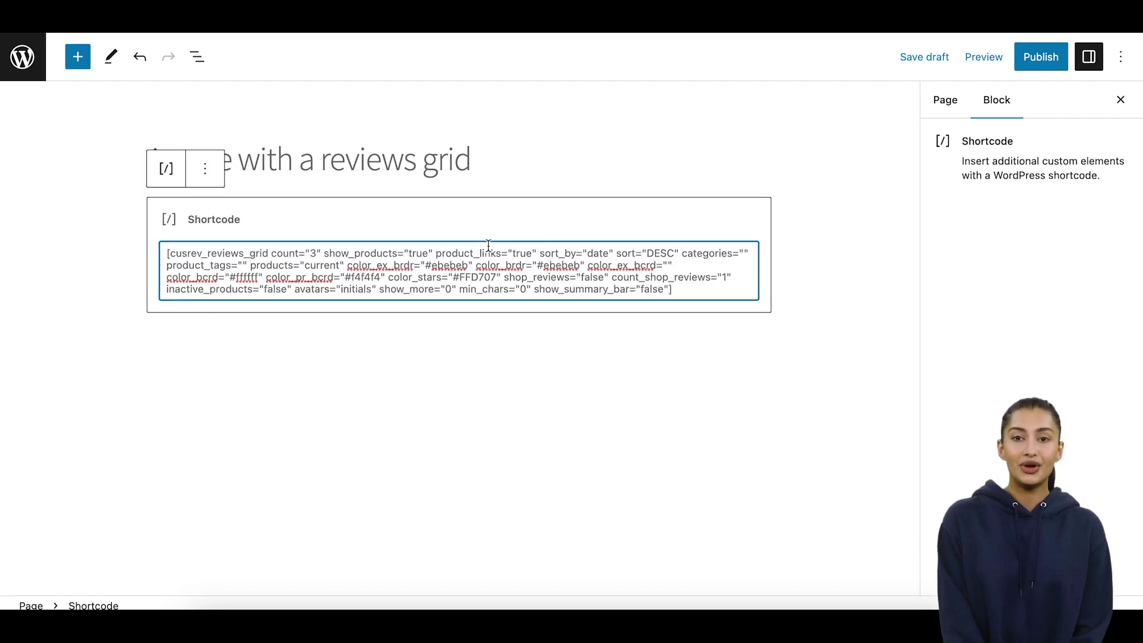
pyautogui.click(1042, 59)
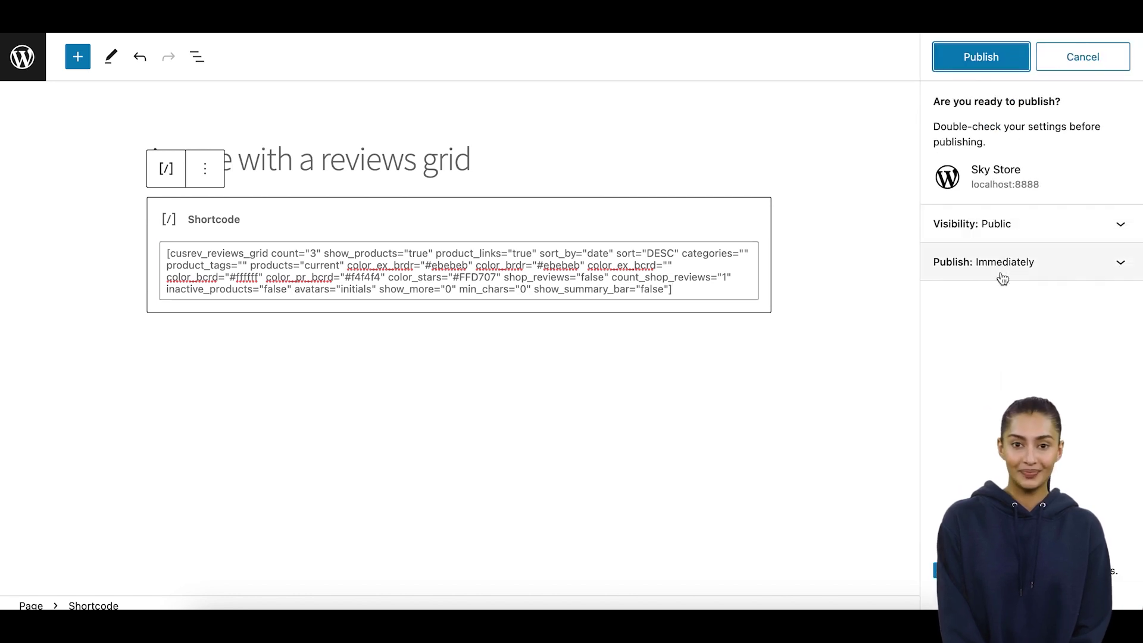
pyautogui.click(995, 63)
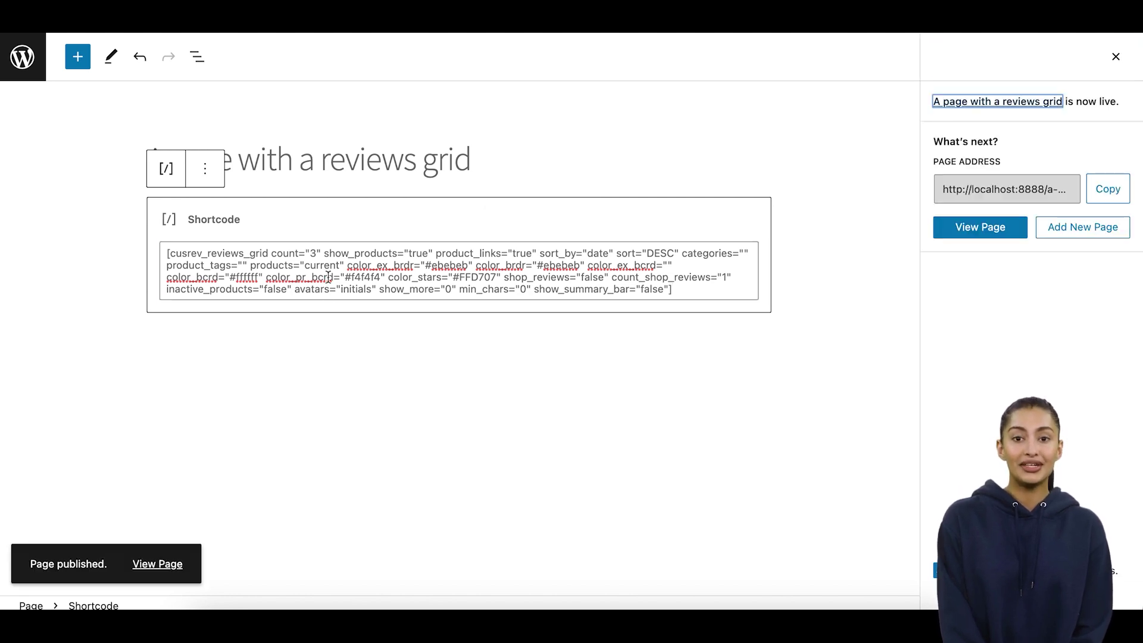
pyautogui.click(454, 291)
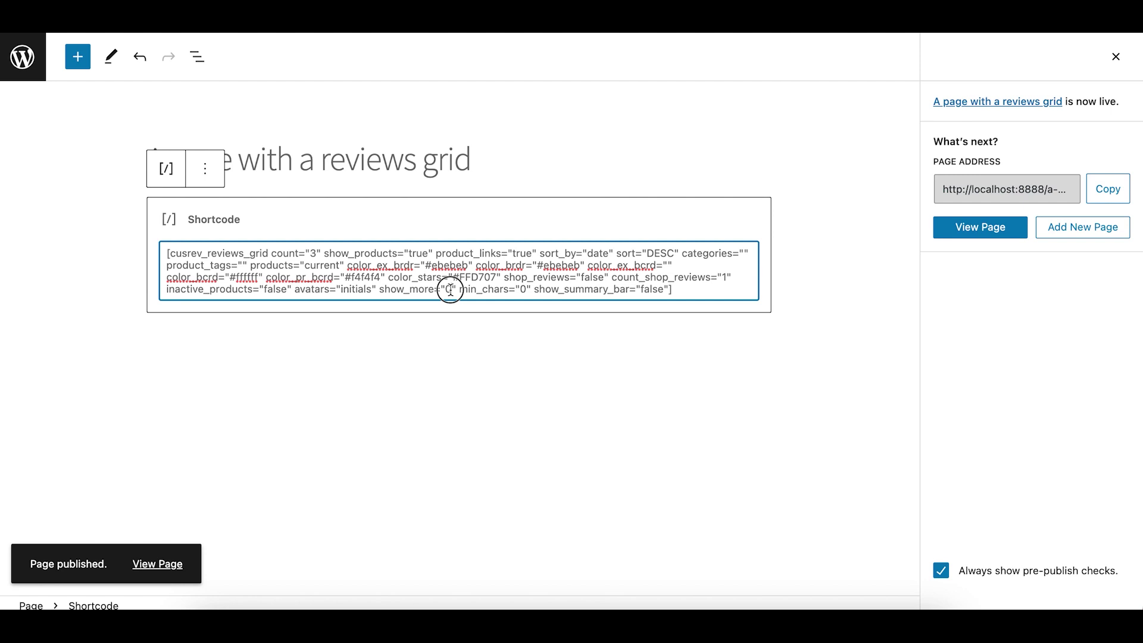
# - Change show_more to "1" in the grid shortcode, update the page, and view it
pyautogui.press('BackSpace')
pyautogui.write('1')
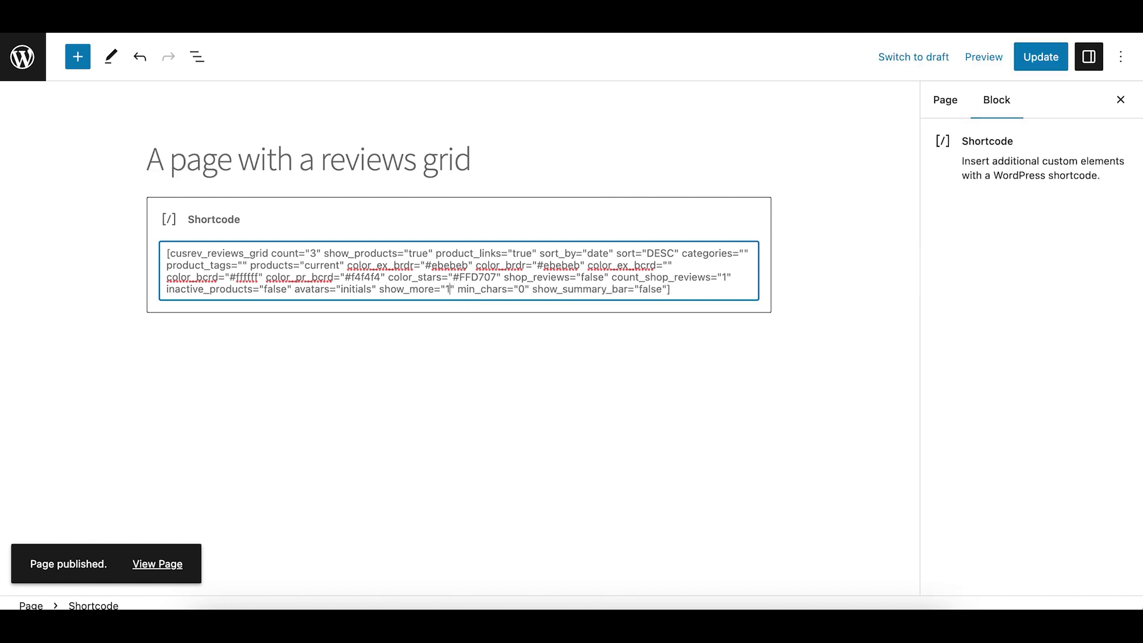
pyautogui.click(1041, 57)
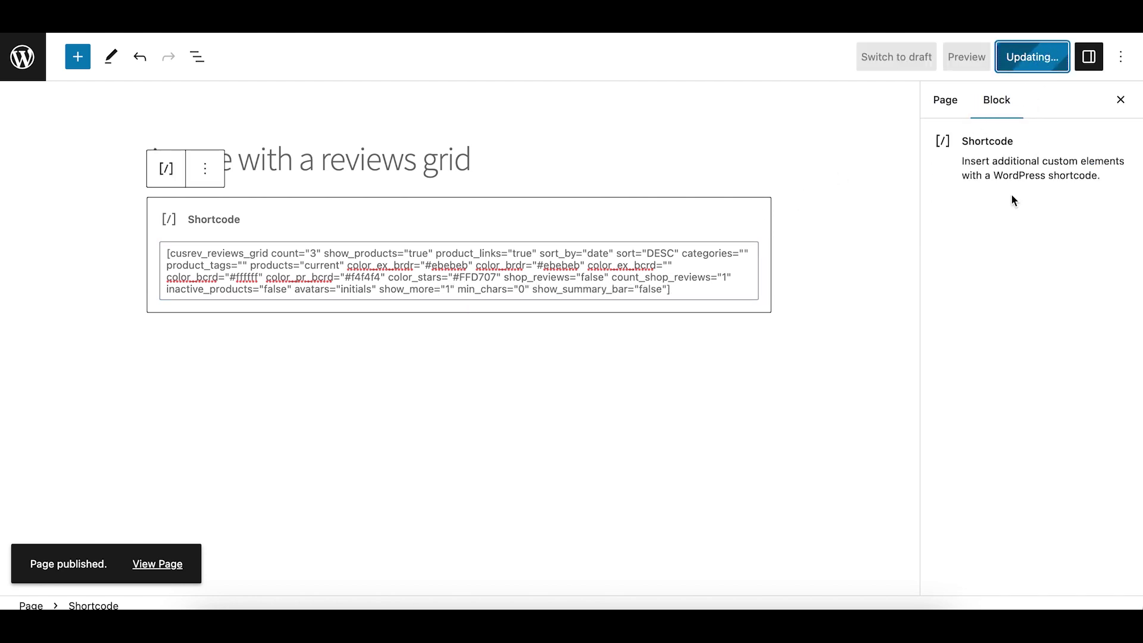
pyautogui.click(150, 564)
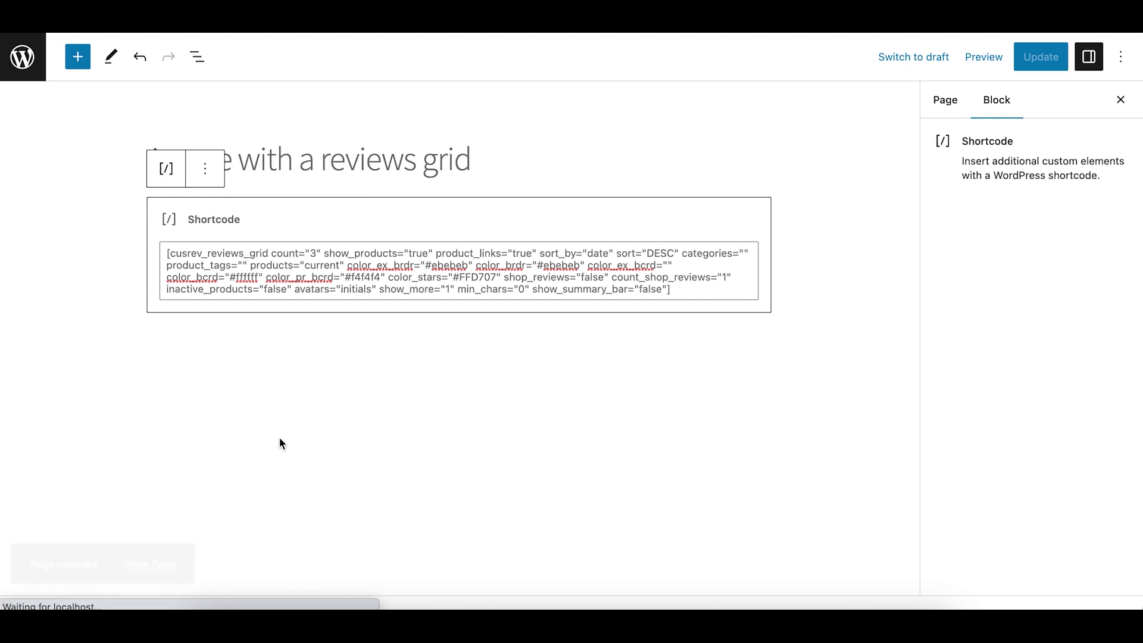
pyautogui.scroll(-5, 412, 470)
pyautogui.scroll(-2, 412, 470)
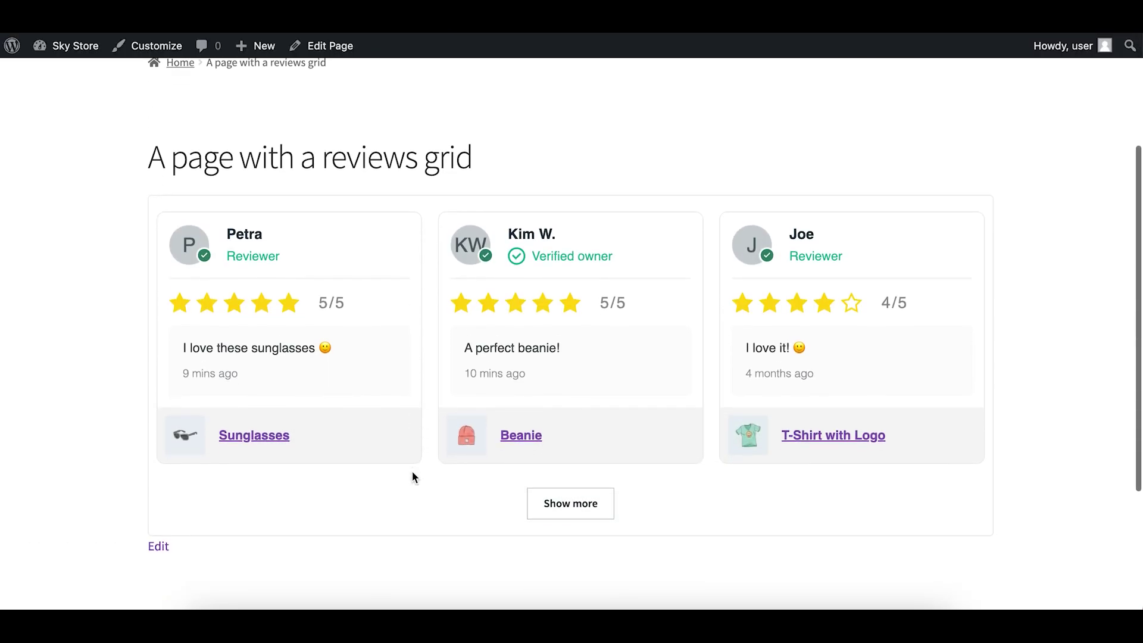
pyautogui.scroll(-2, 412, 470)
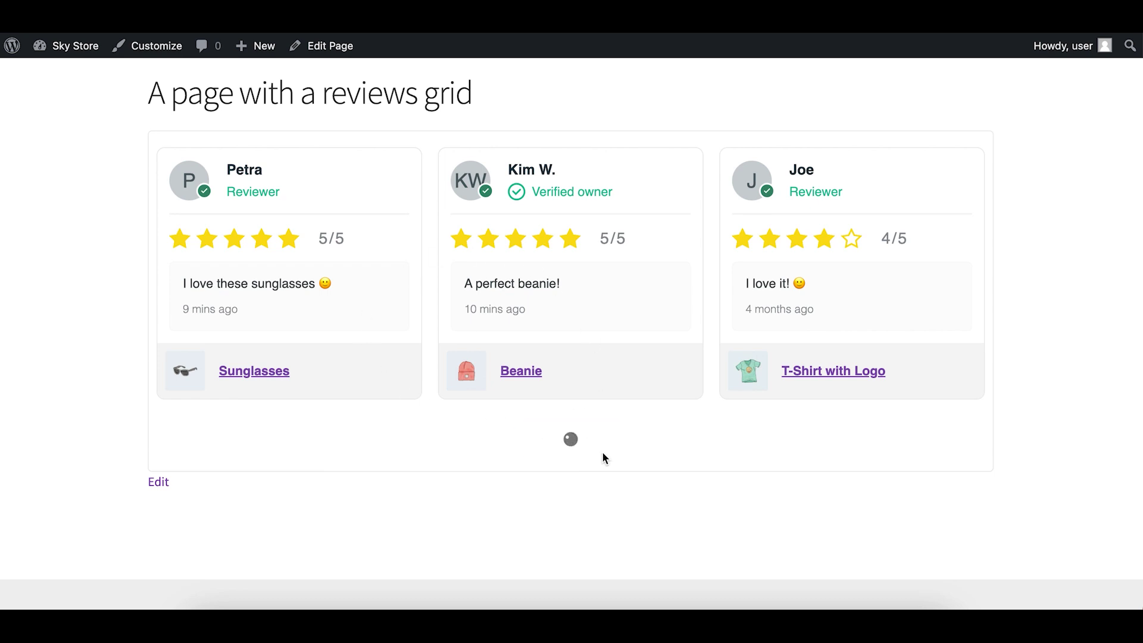
pyautogui.scroll(-5, 599, 458)
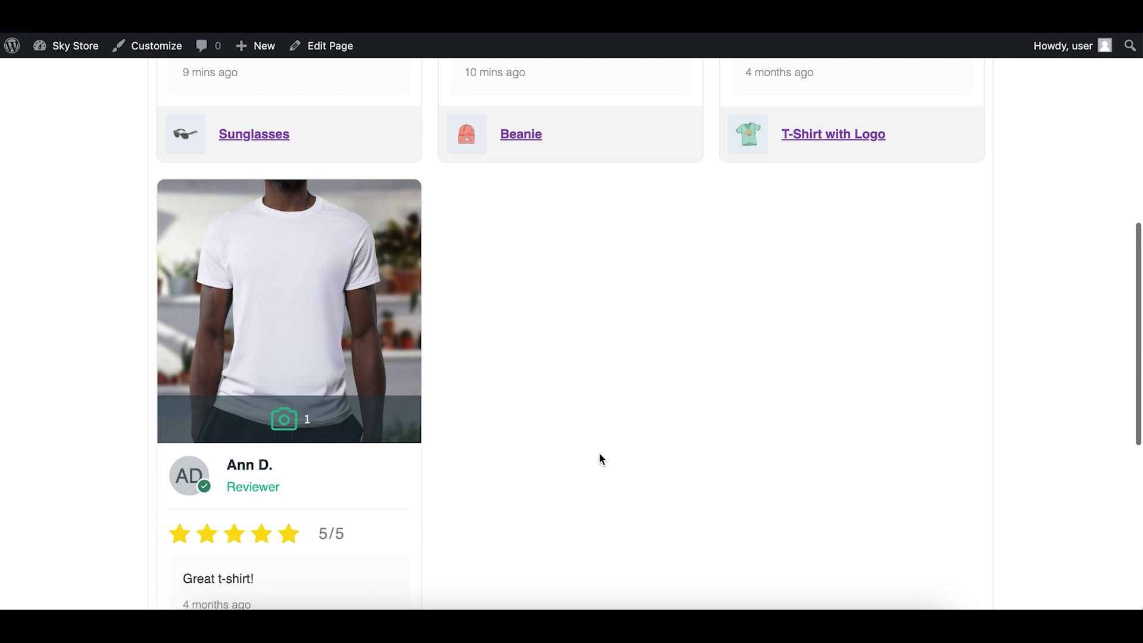
pyautogui.scroll(-3, 600, 454)
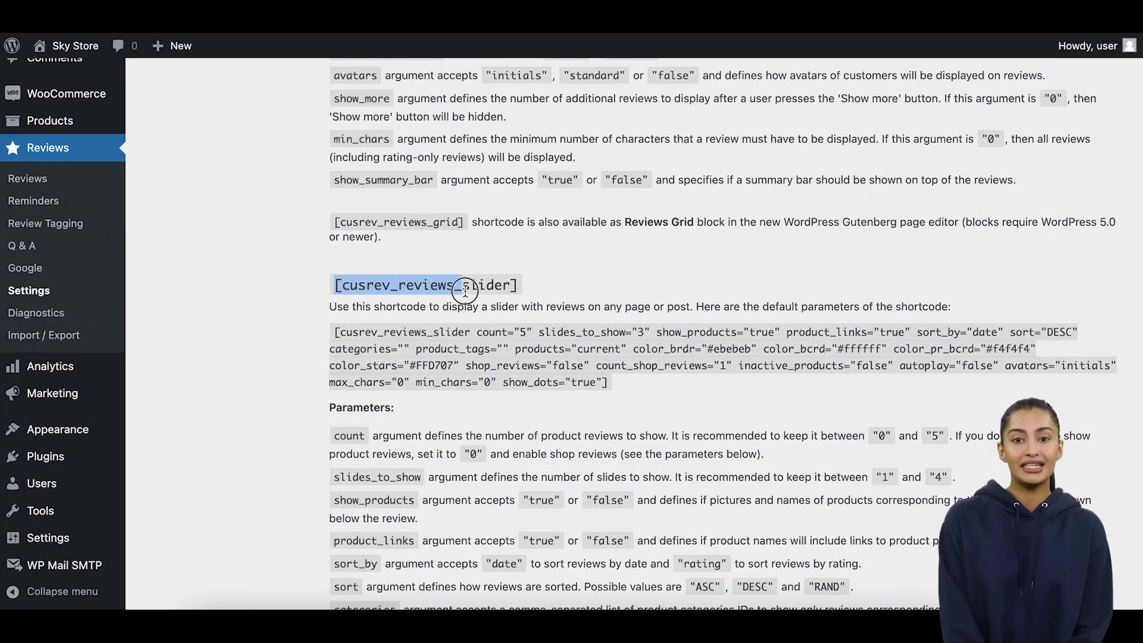
# - Copy the [cusrev_reviews_slider] shortcode and add a Shortcode block to a new page
pyautogui.rightClick(441, 291)
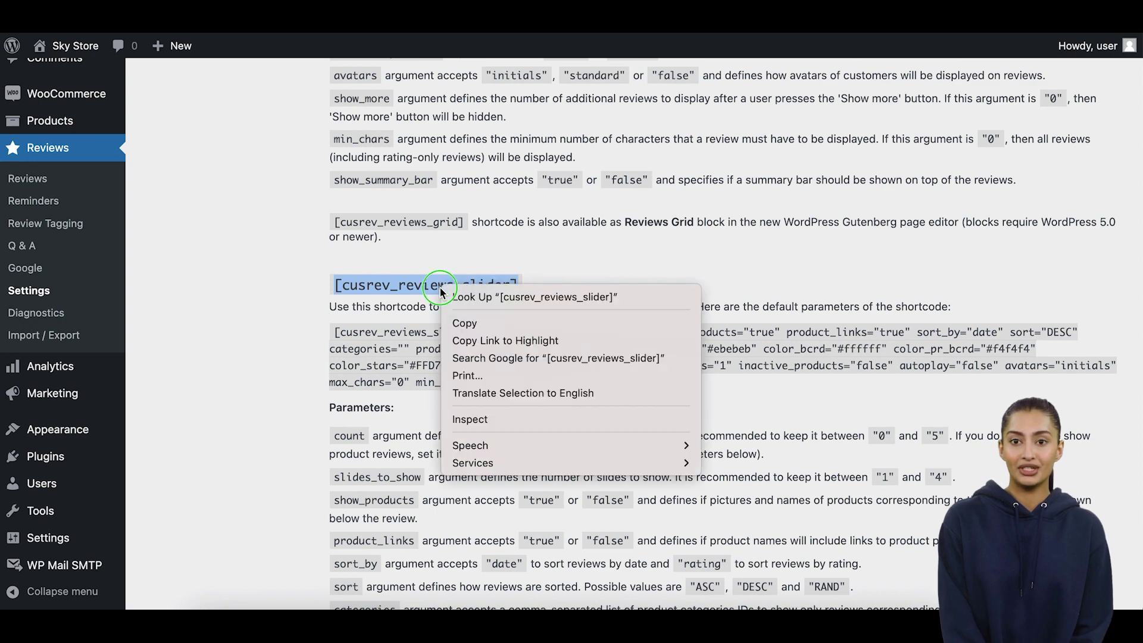
pyautogui.click(466, 324)
pyautogui.scroll(3, 68, 180)
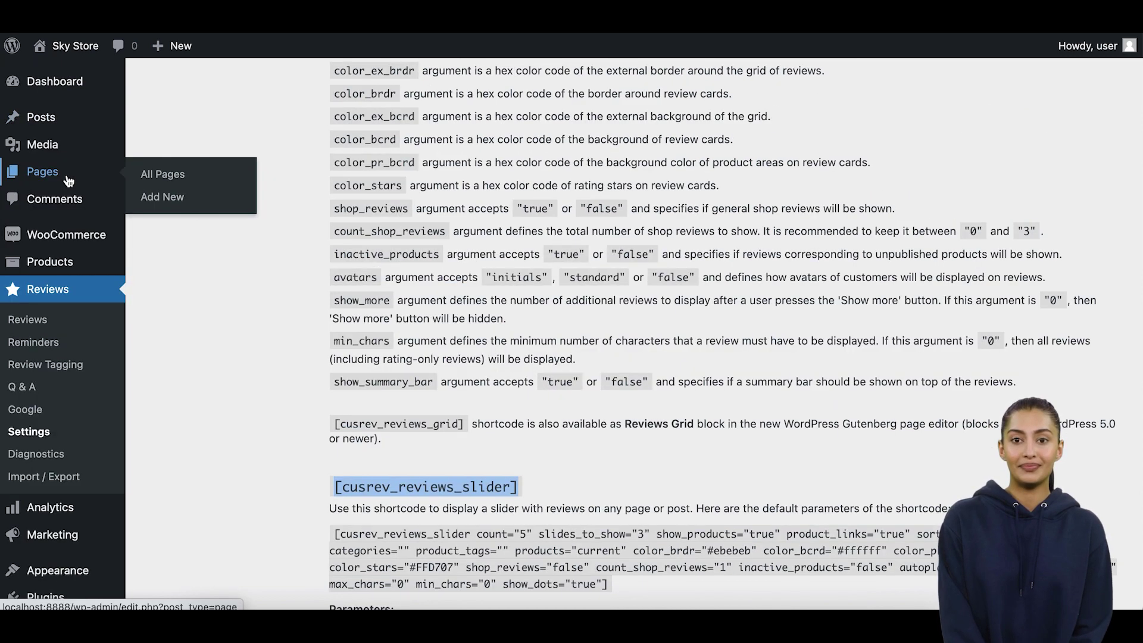
pyautogui.click(171, 203)
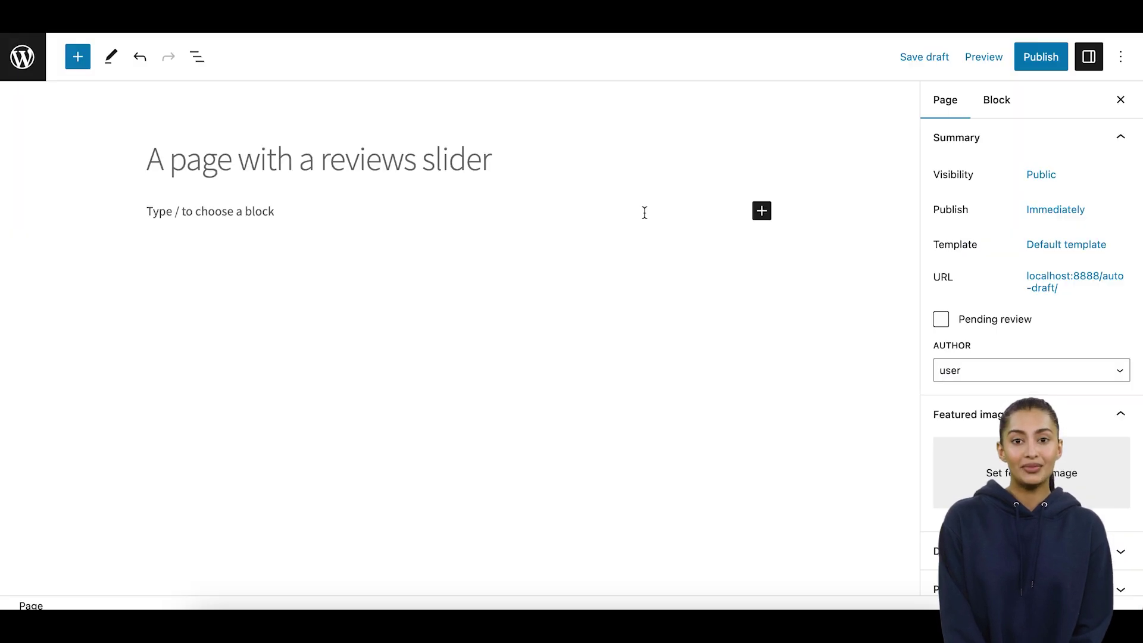
pyautogui.click(758, 213)
pyautogui.click(879, 324)
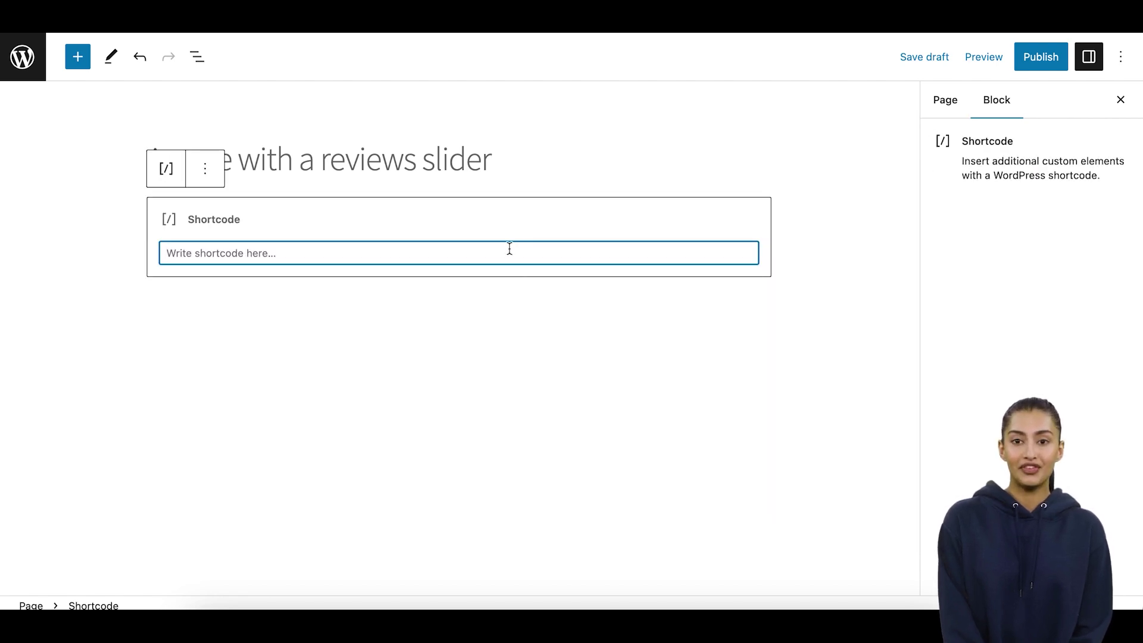
# - Paste [cusrev_reviews_slider] into the block and publish the slider page
pyautogui.rightClick(509, 250)
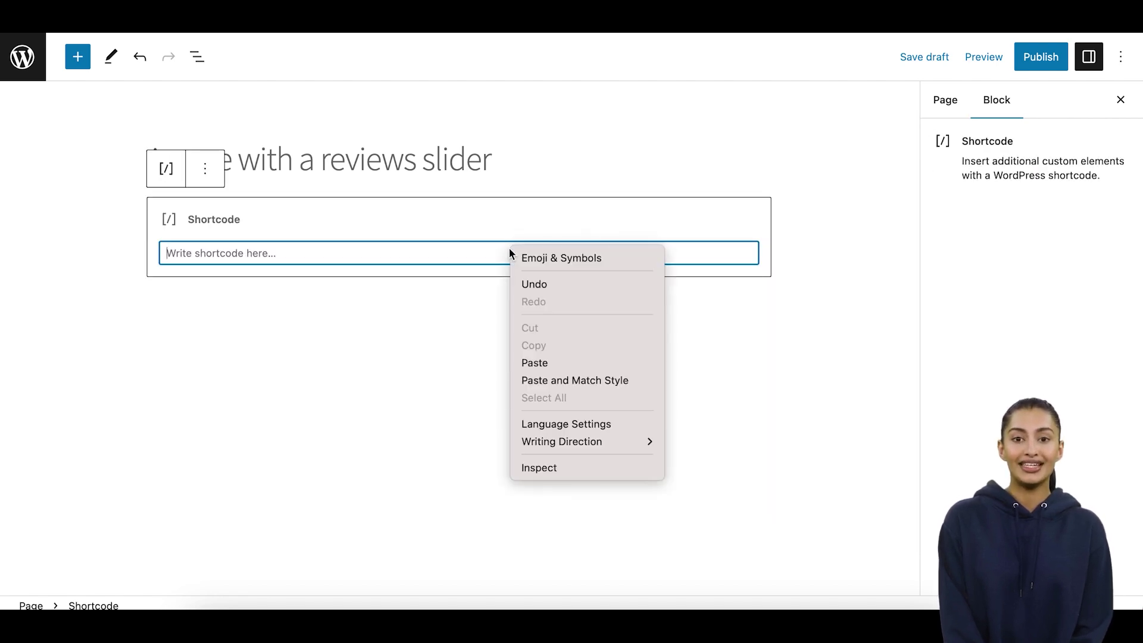
pyautogui.click(558, 363)
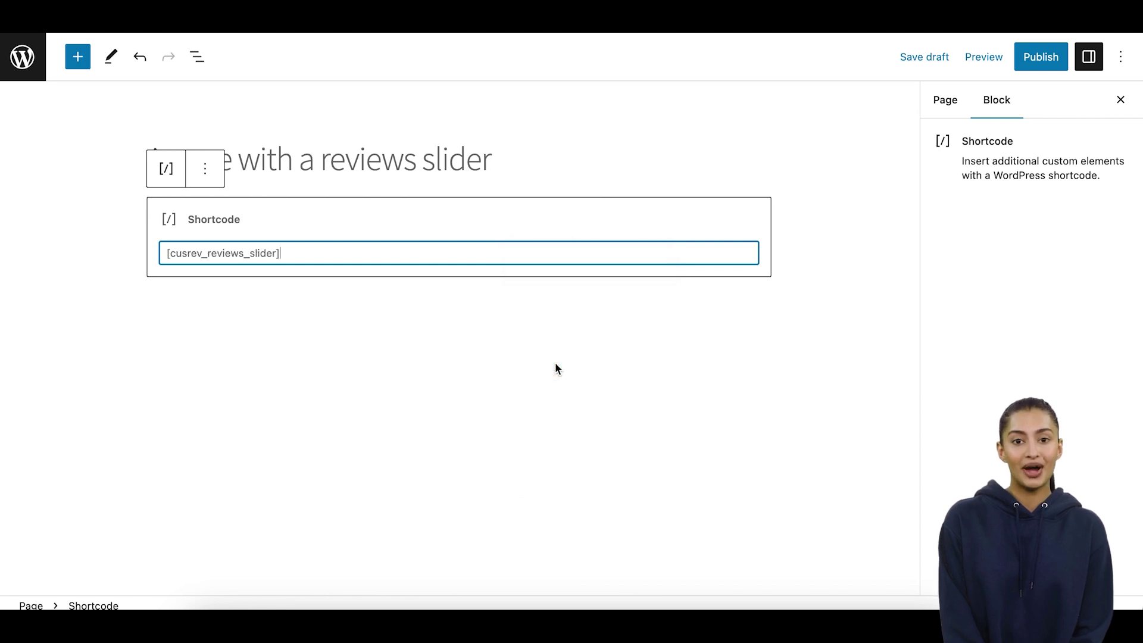
pyautogui.click(1040, 70)
pyautogui.click(988, 62)
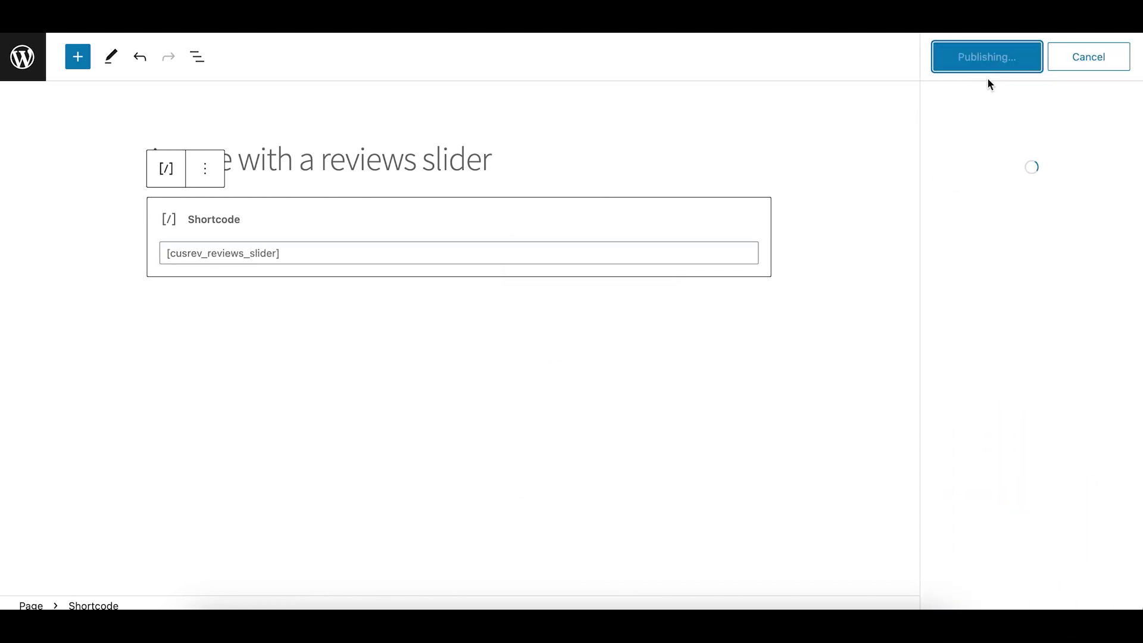
# - Open the live slider page and advance the review carousel four times
pyautogui.click(980, 227)
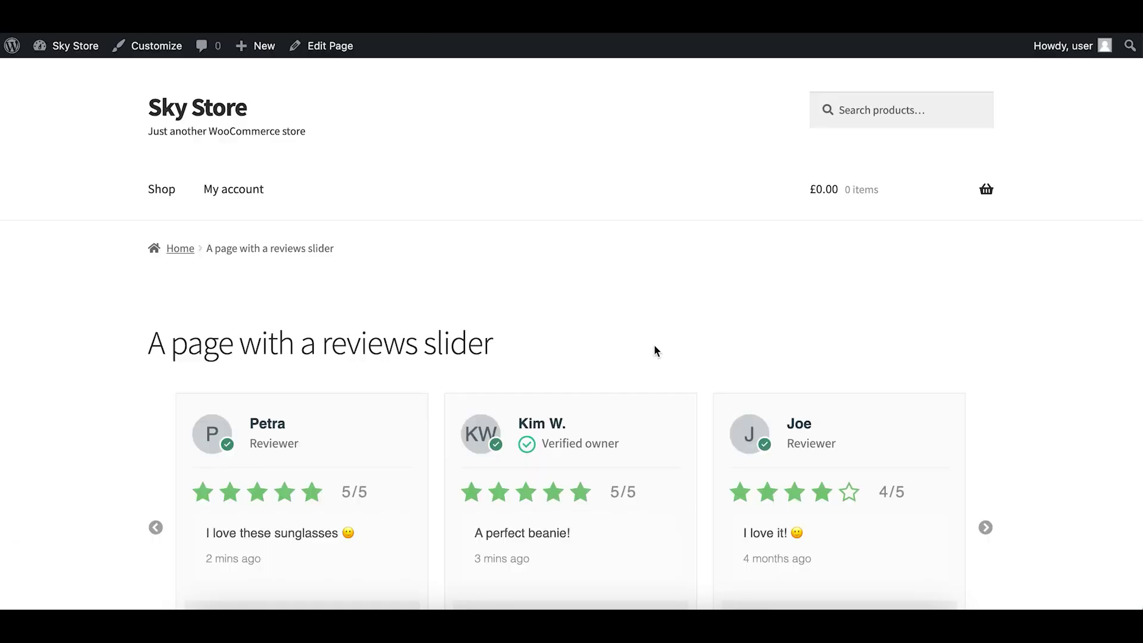
pyautogui.scroll(-3, 601, 360)
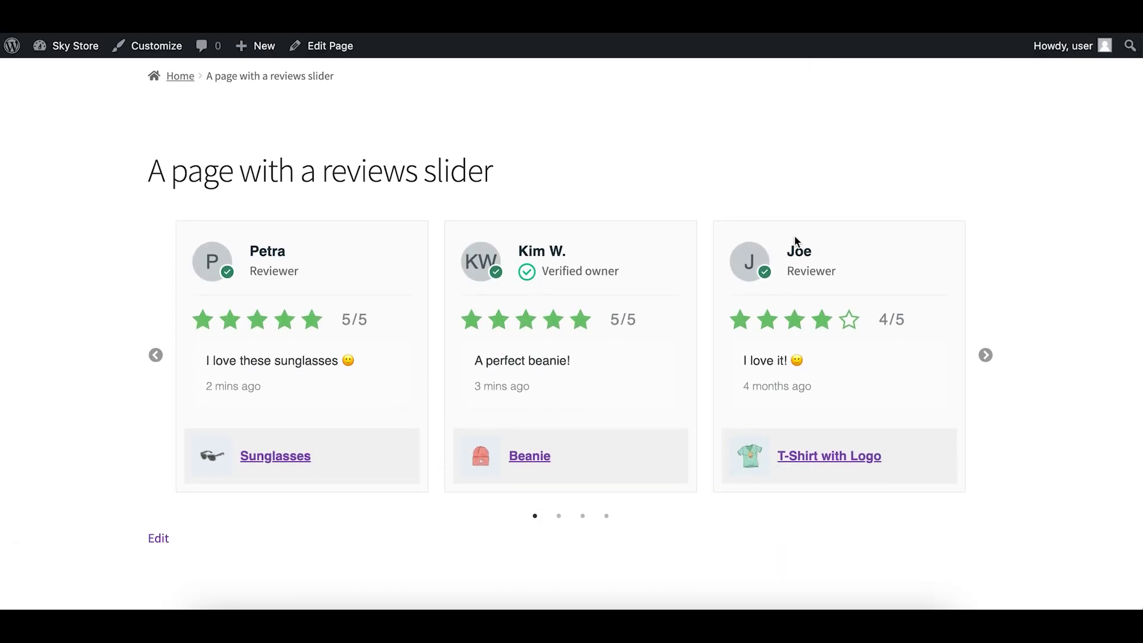
pyautogui.click(986, 356)
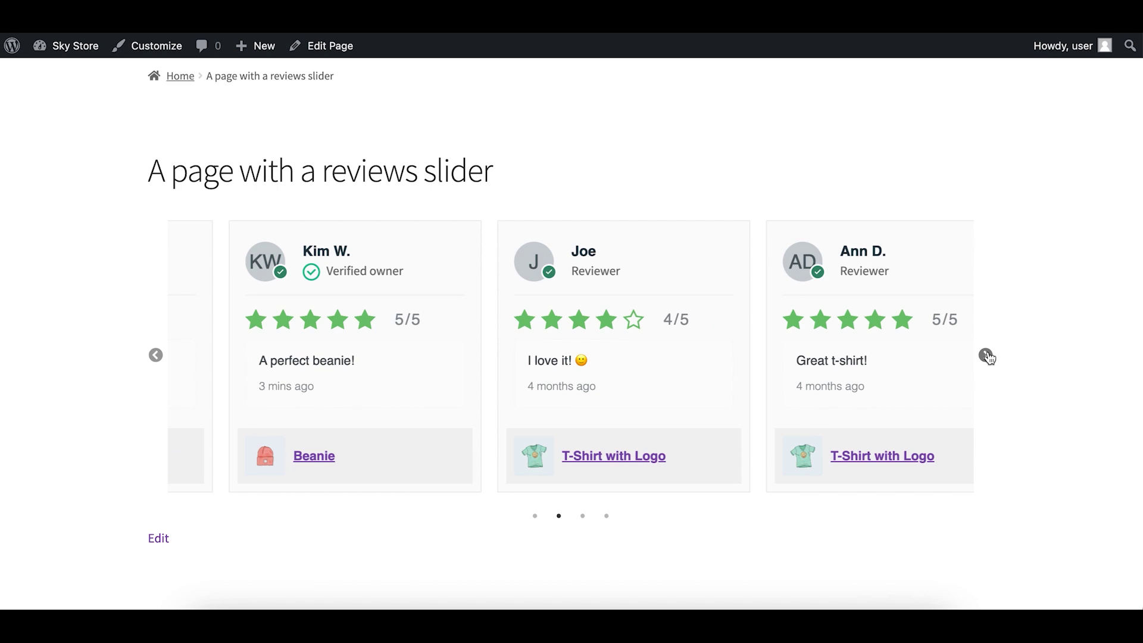
pyautogui.click(986, 355)
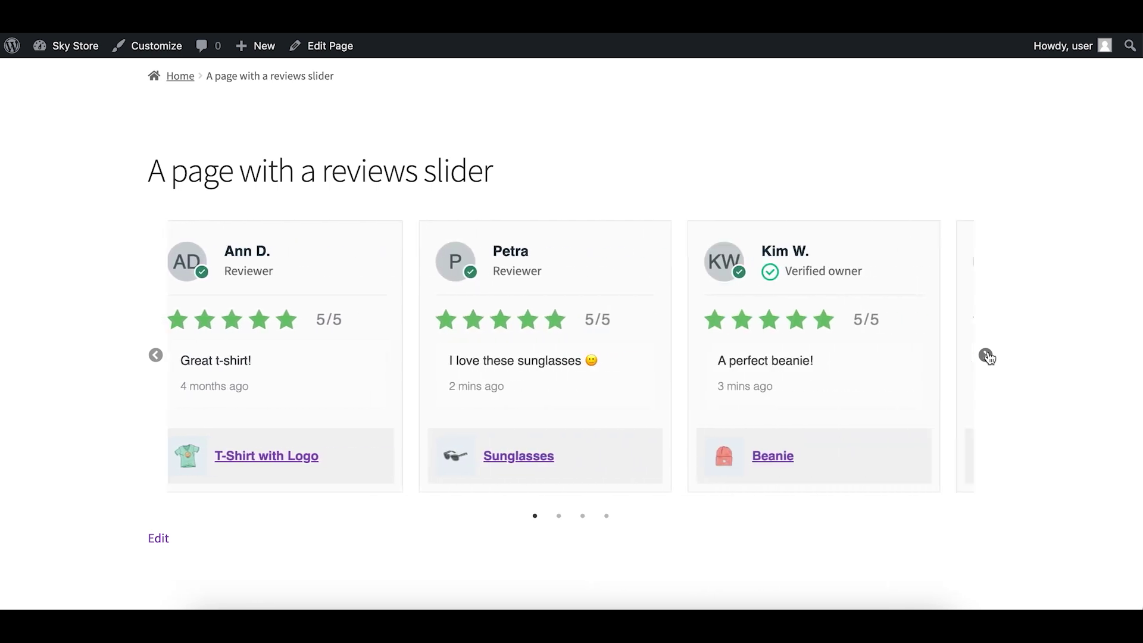
pyautogui.click(986, 356)
pyautogui.click(986, 356)
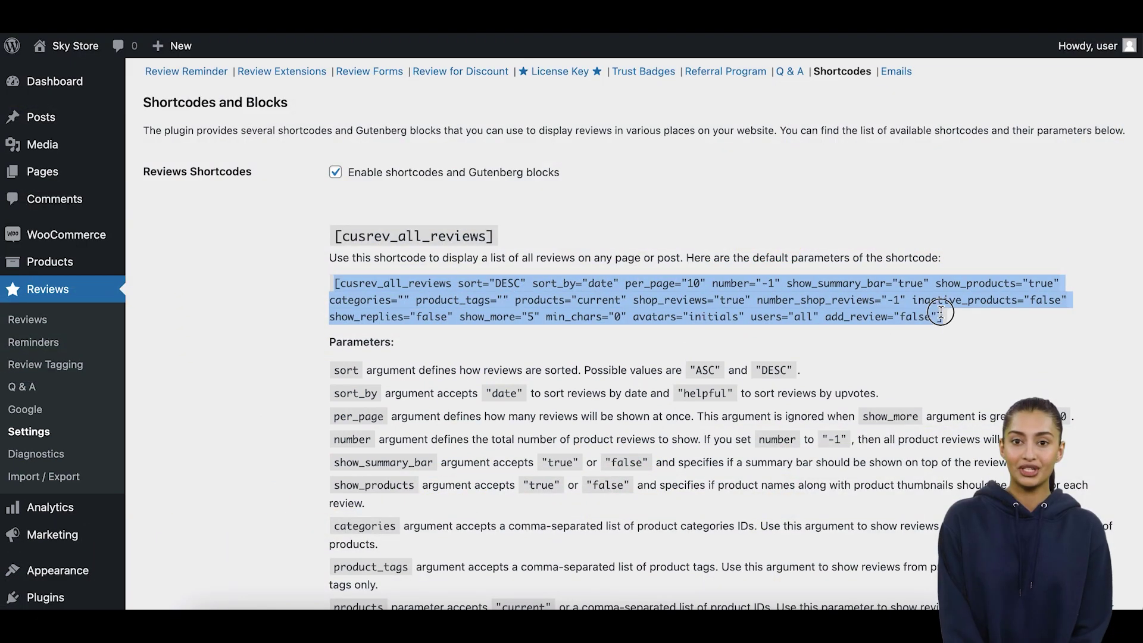
# - Copy the full [cusrev_all_reviews] shortcode and add a Shortcode block to a new page
pyautogui.rightClick(789, 294)
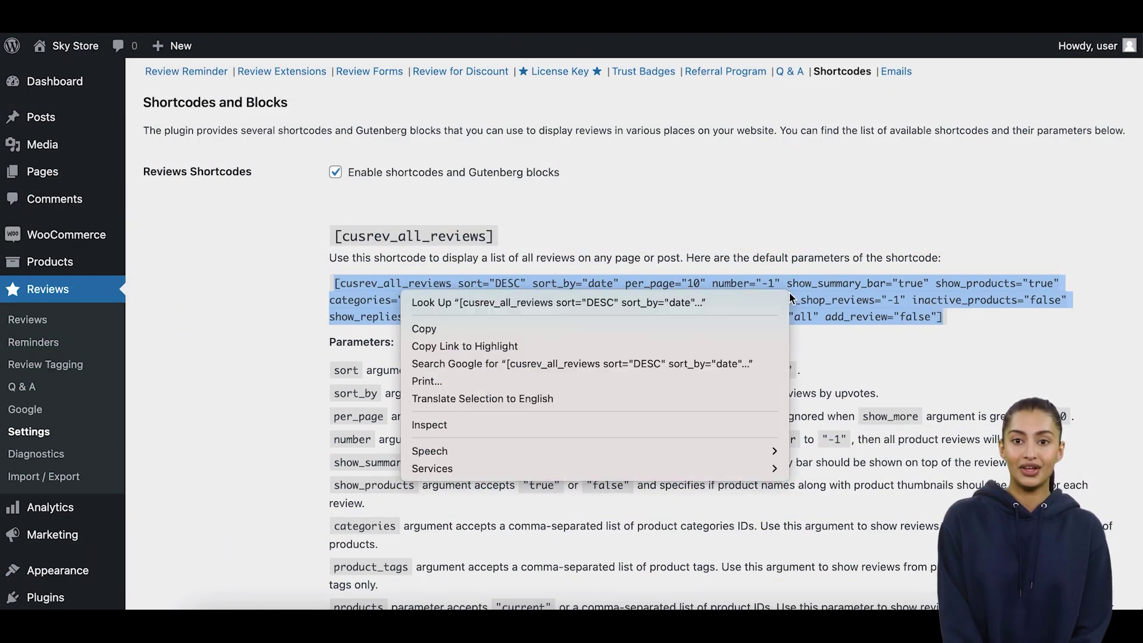
pyautogui.click(654, 328)
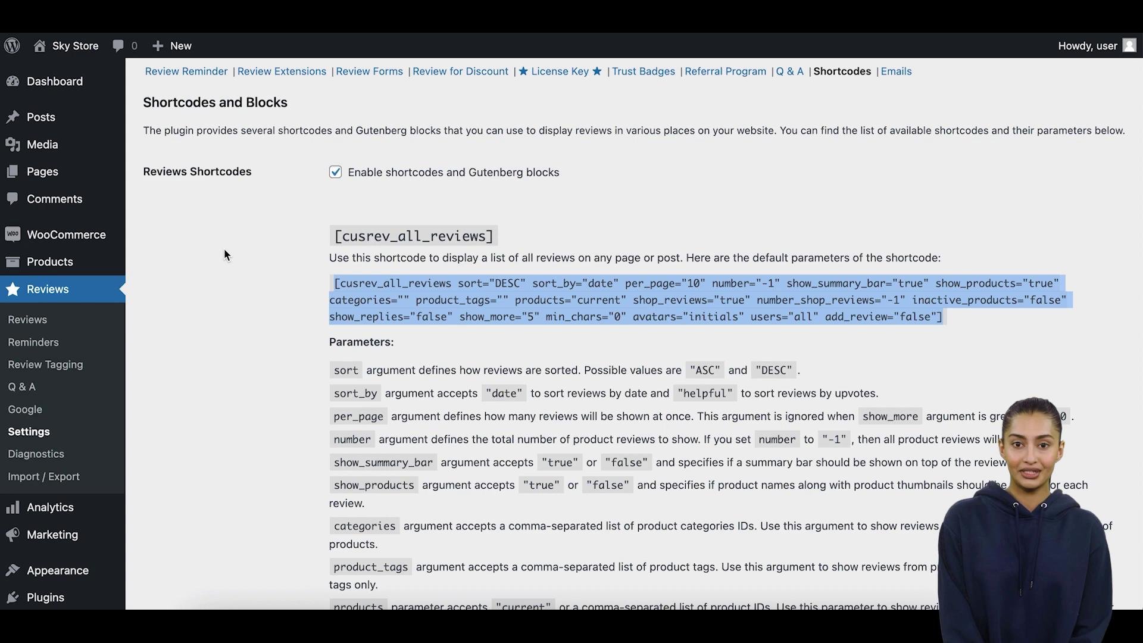
pyautogui.moveTo(42, 171)
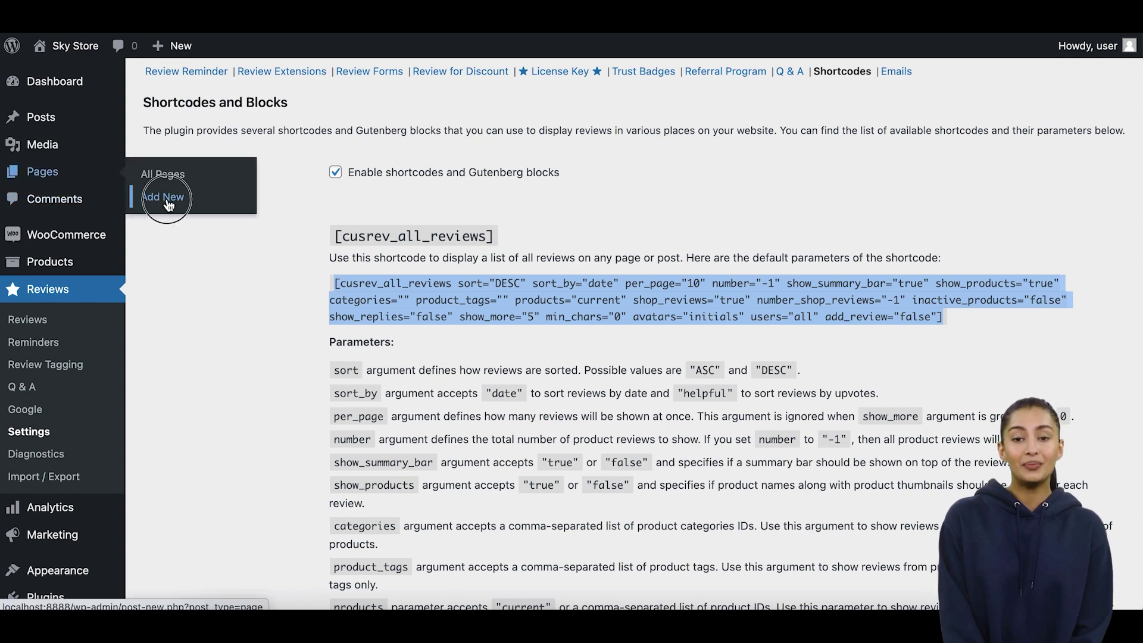
pyautogui.click(169, 205)
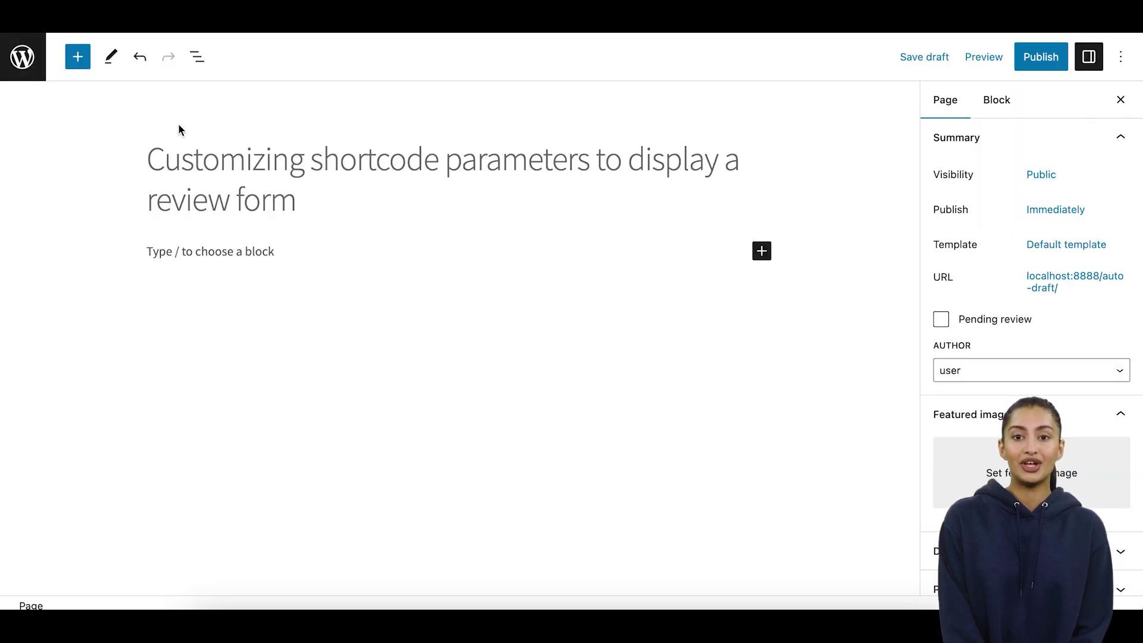
pyautogui.click(761, 251)
pyautogui.click(909, 367)
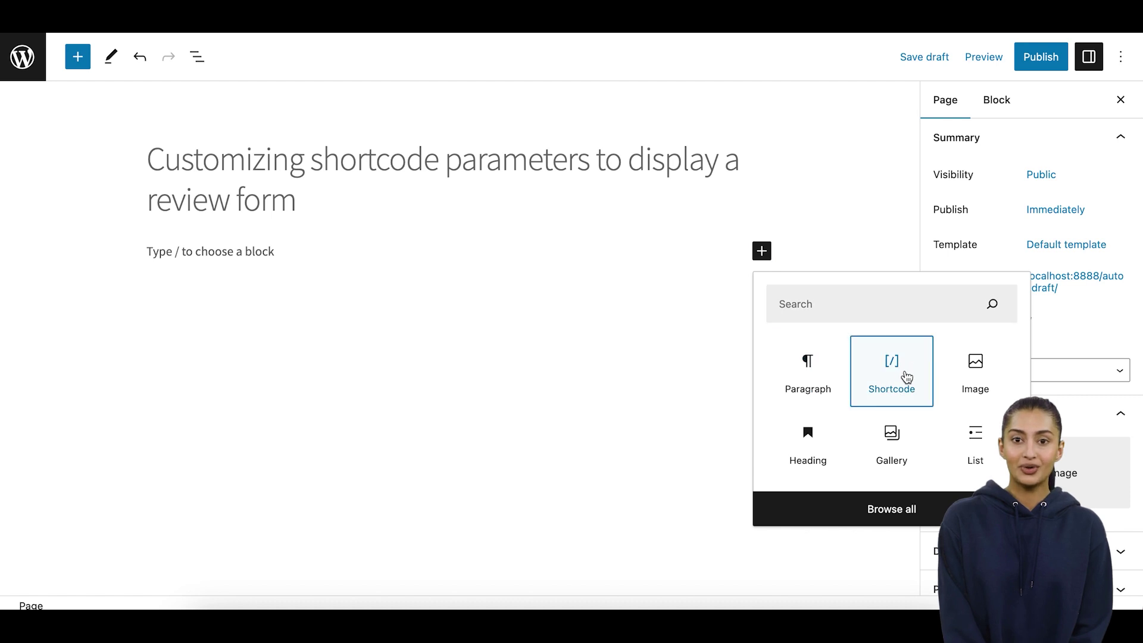
# - Paste the all-reviews shortcode into the block and publish the review-form page
pyautogui.rightClick(307, 292)
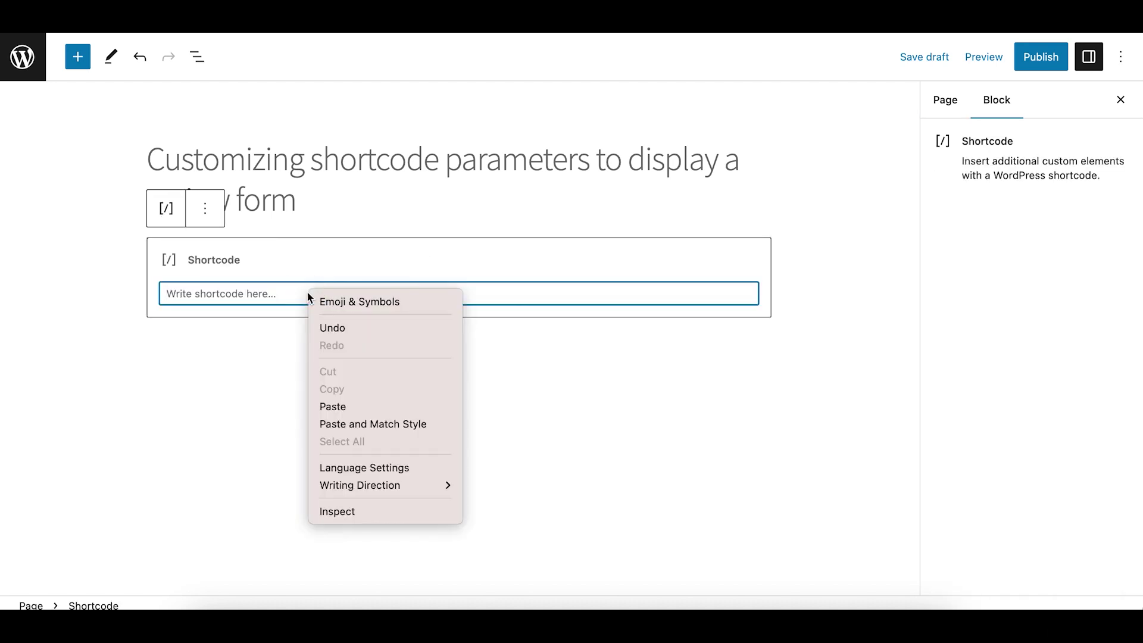
pyautogui.click(363, 404)
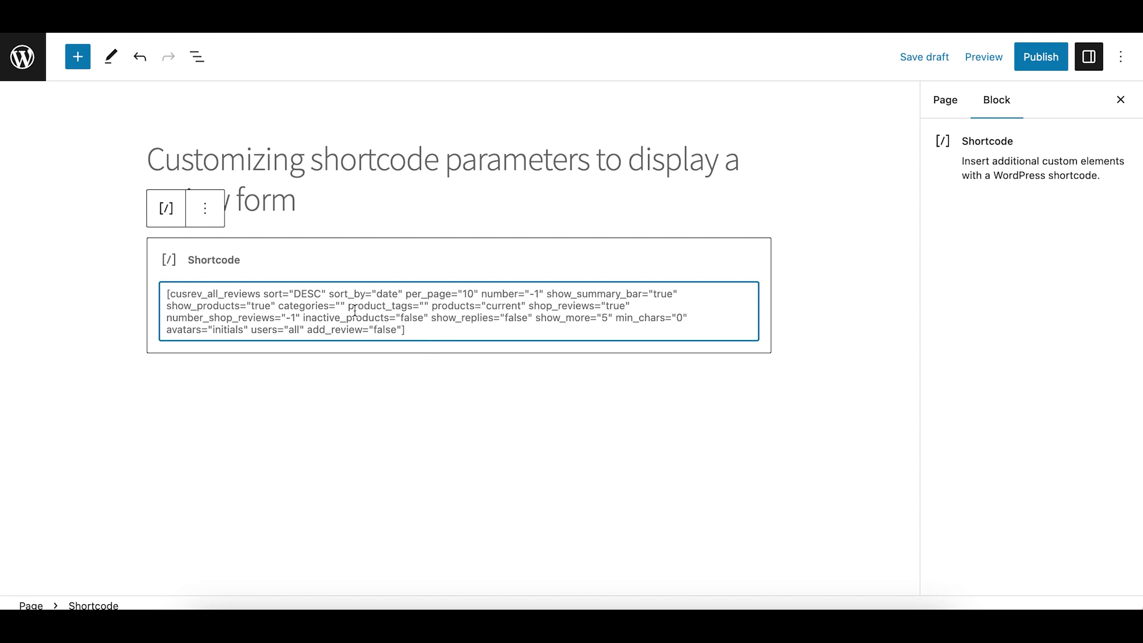
pyautogui.click(1041, 60)
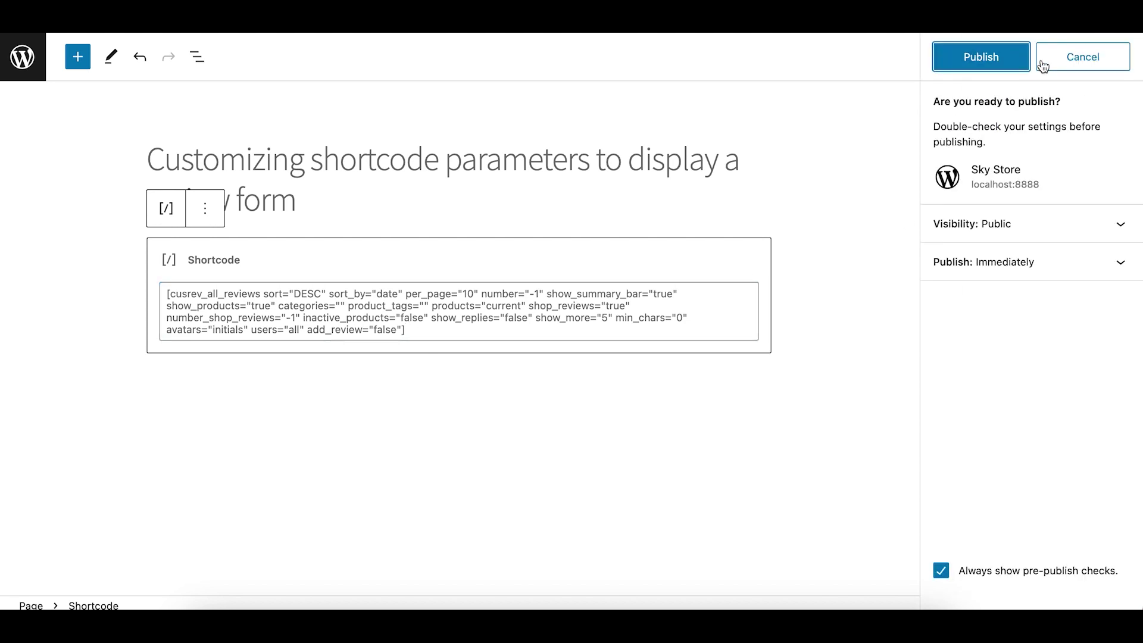
pyautogui.click(1001, 55)
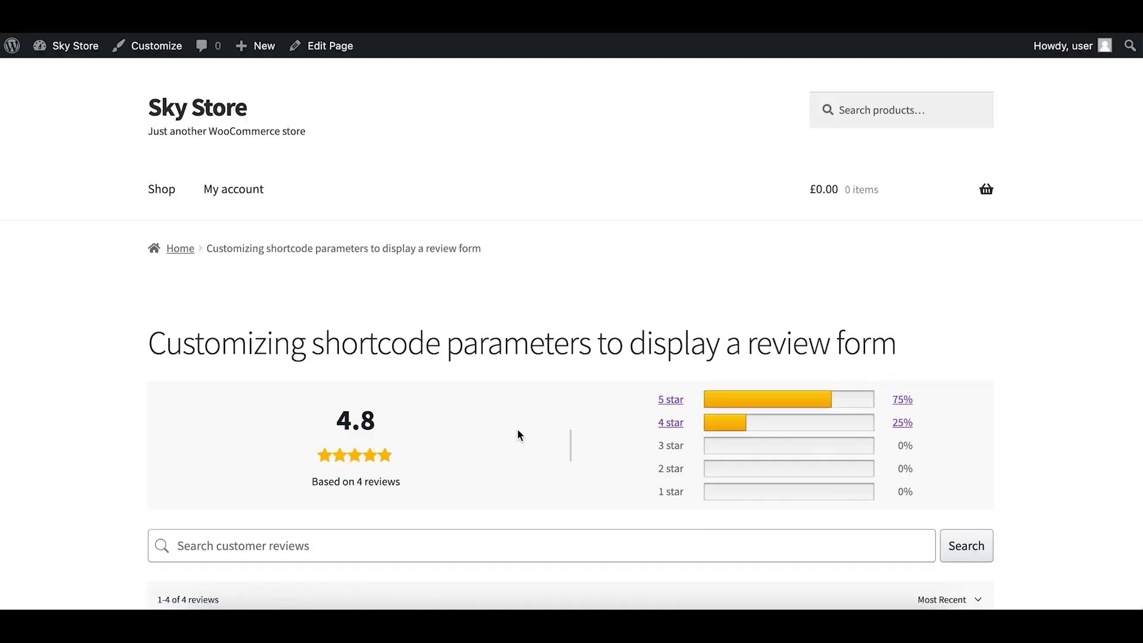
# - Set add_review="true" in the all-reviews shortcode, update the page, and view it live
pyautogui.scroll(-3, 503, 440)
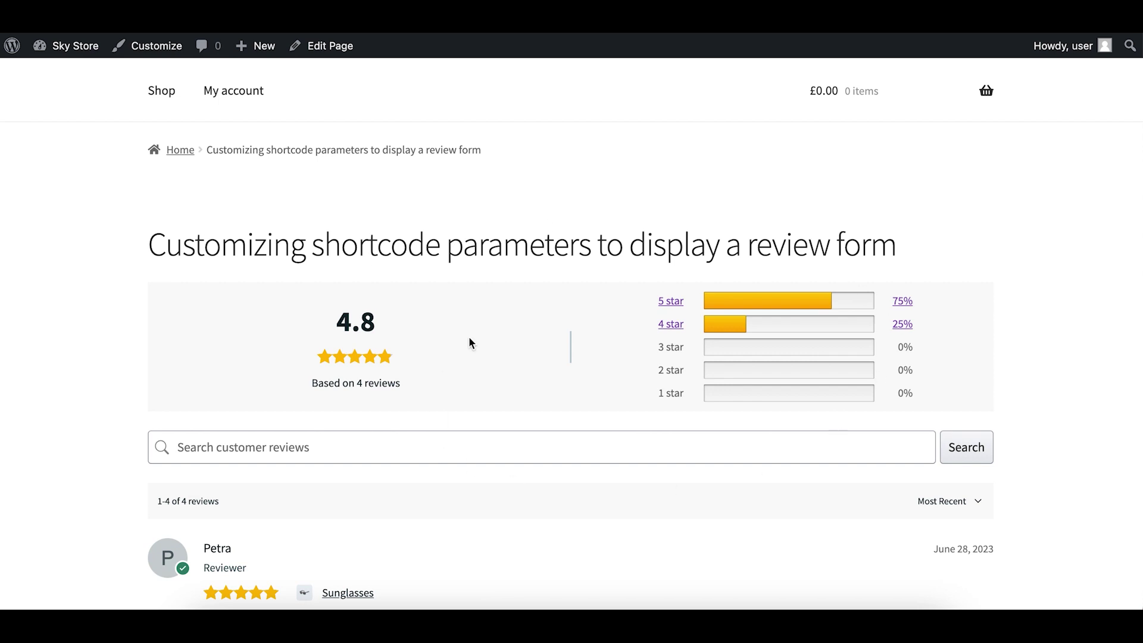
pyautogui.scroll(3, 705, 365)
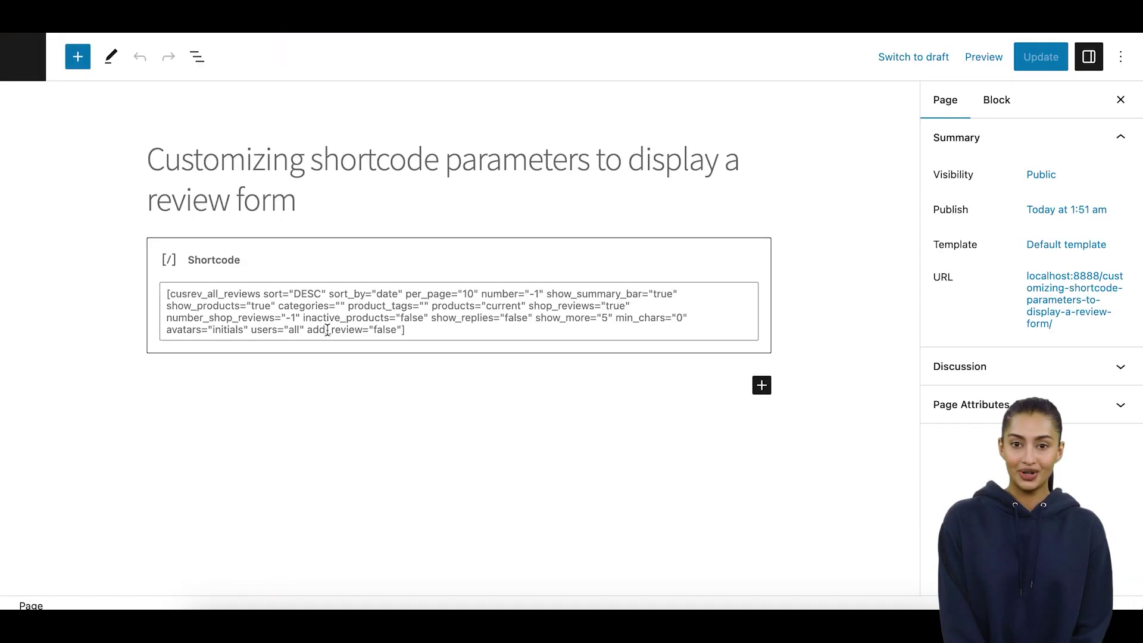
pyautogui.click(309, 328)
pyautogui.write('tru')
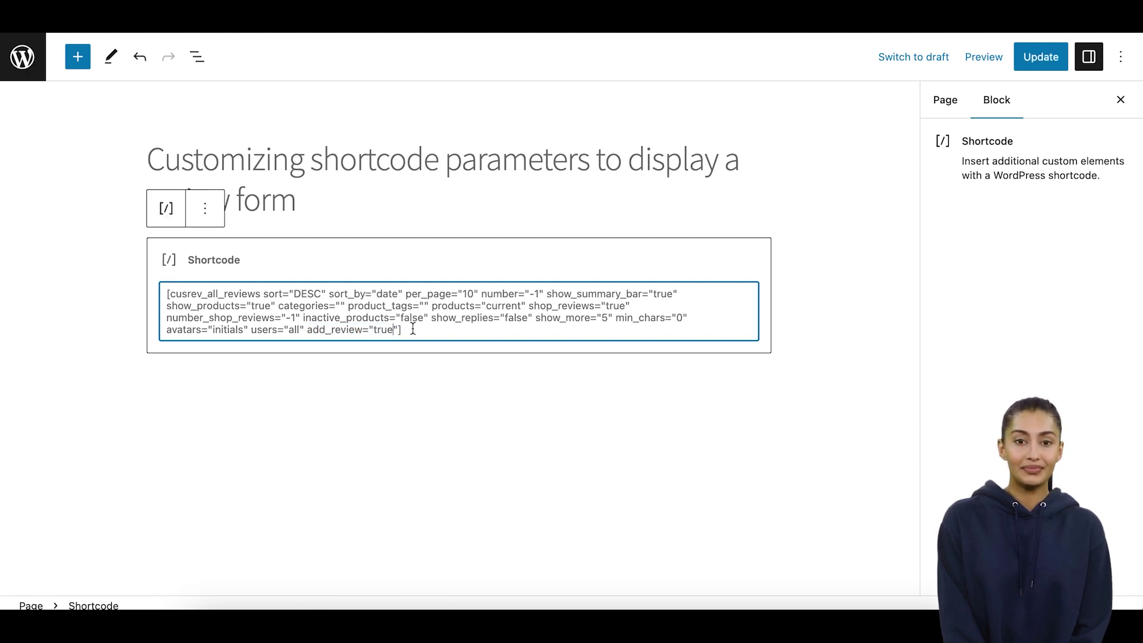
pyautogui.click(1042, 57)
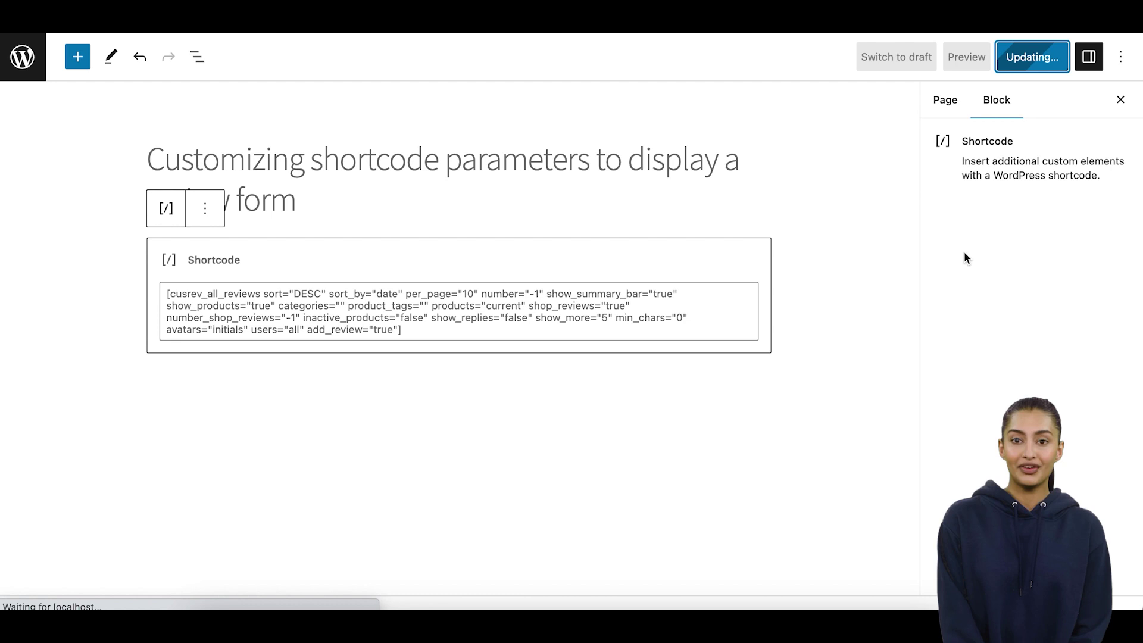
pyautogui.click(152, 564)
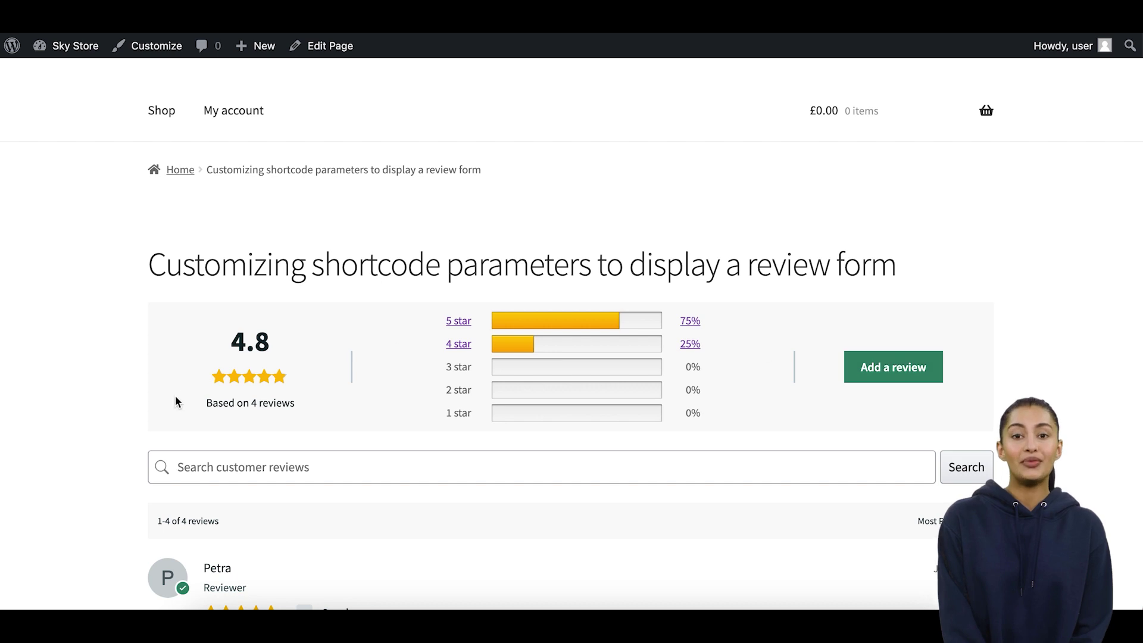
# - Open the live review form with its rating, review, name and email fields, then go back
pyautogui.click(901, 375)
pyautogui.scroll(-3, 776, 387)
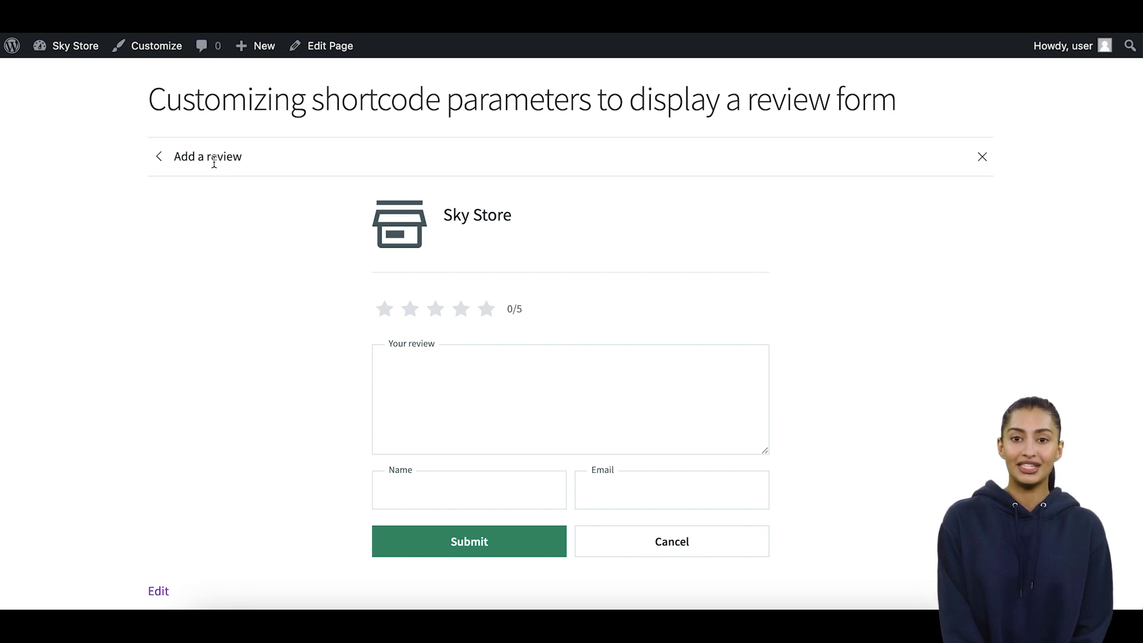
pyautogui.click(160, 157)
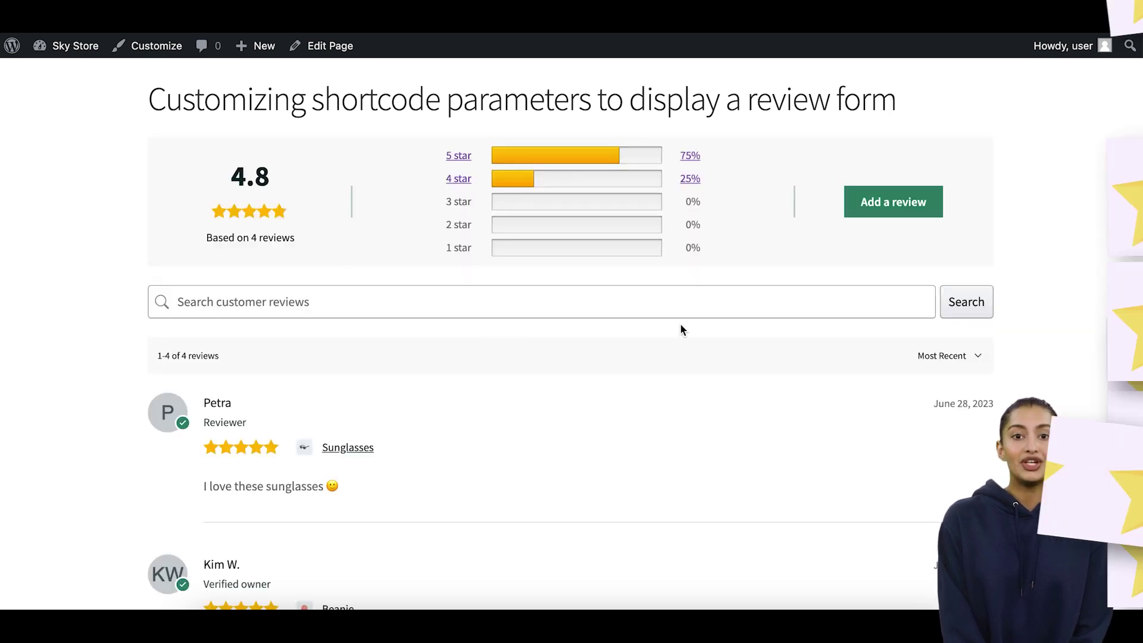